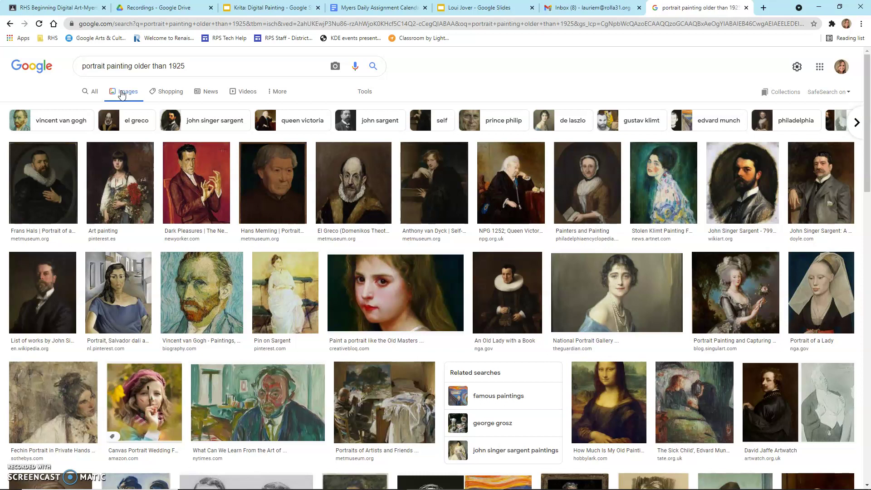
# Browse the portrait painting results and preview the Wikimedia Commons Vincent van Gogh self-portrait with palette from the related images
pyautogui.click(119, 62)
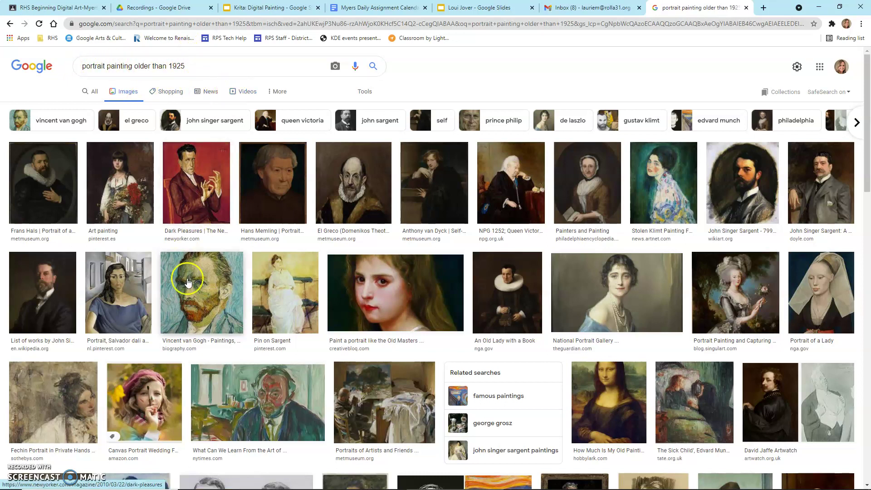
pyautogui.scroll(-3, 262, 353)
pyautogui.scroll(-9, 261, 352)
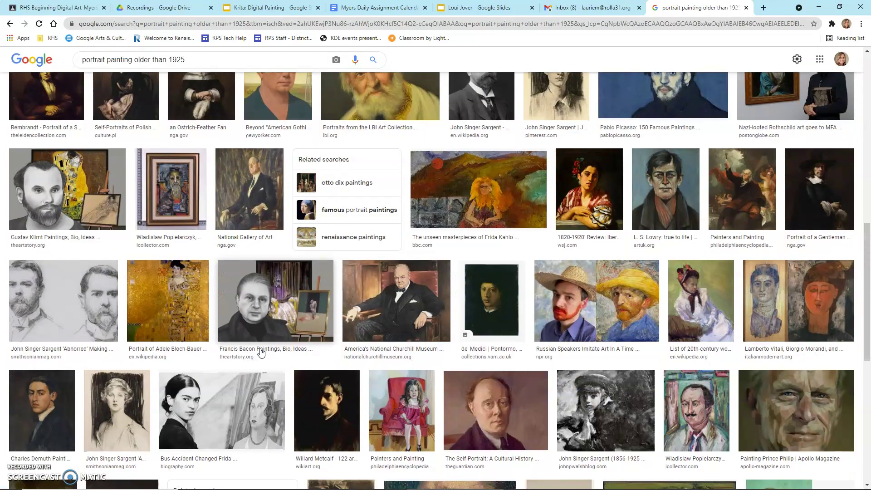
pyautogui.scroll(7, 262, 354)
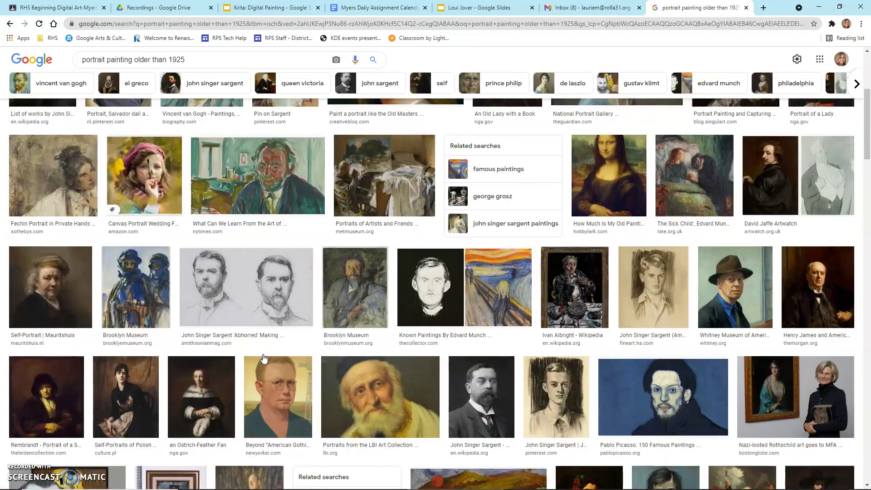
pyautogui.scroll(5, 262, 357)
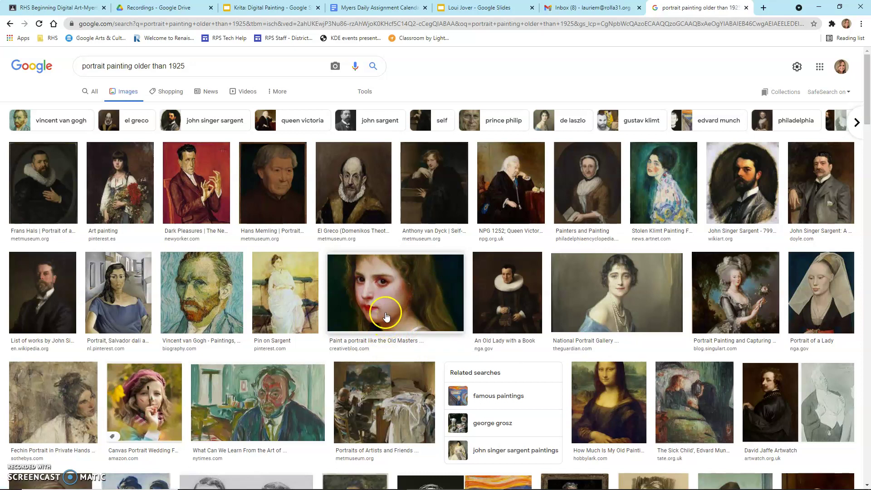
pyautogui.click(219, 311)
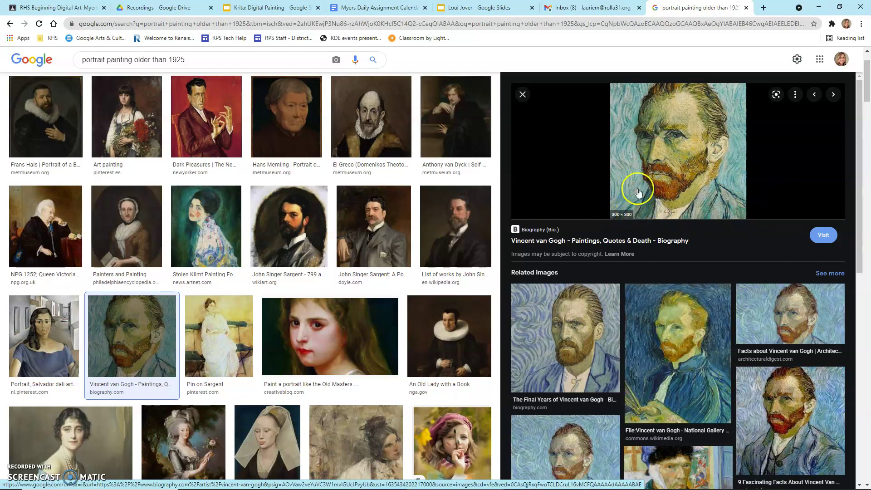
pyautogui.click(680, 353)
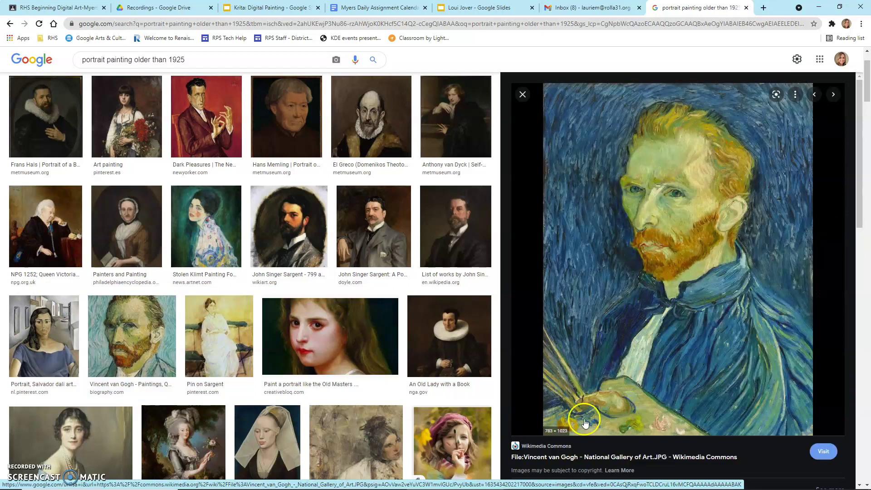
pyautogui.click(566, 435)
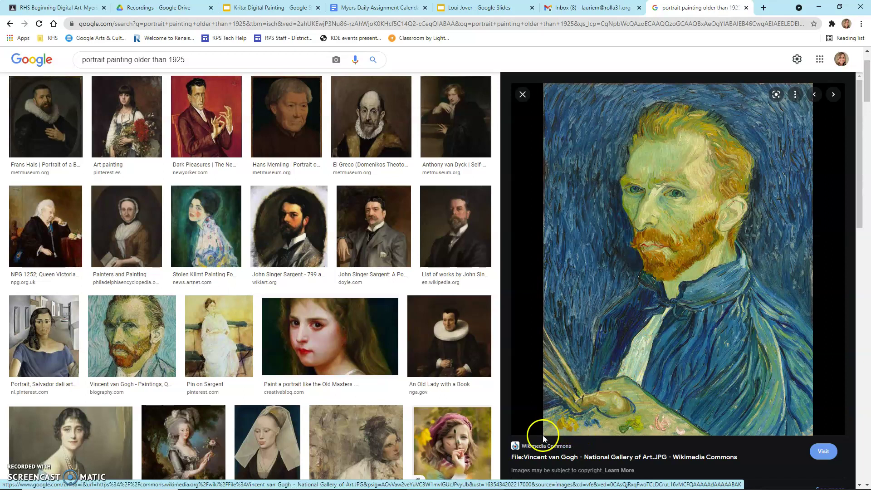
# Save the previewed self-portrait as a JPEG image in a new Desktop folder named "Loui Jover Style"
pyautogui.rightClick(692, 279)
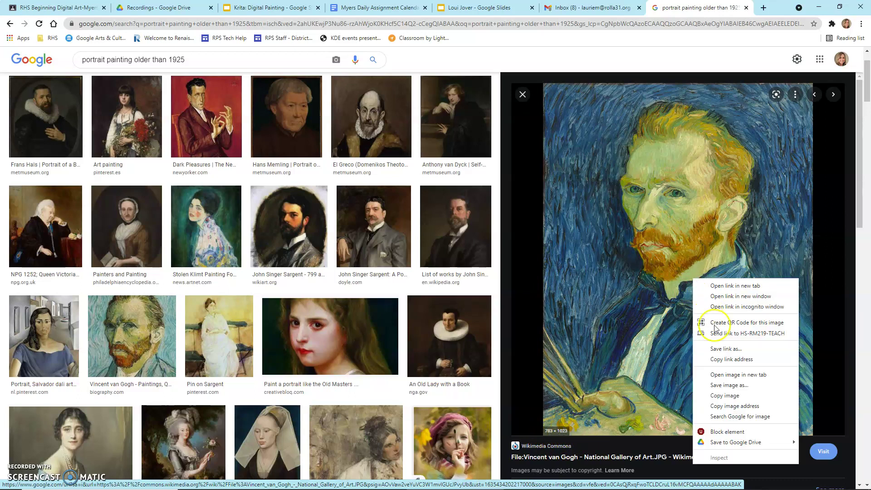
pyautogui.click(736, 385)
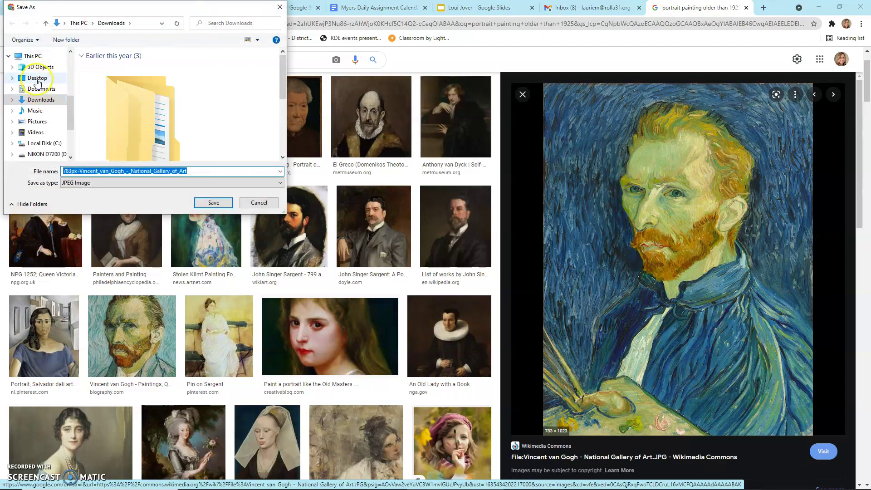
pyautogui.click(37, 78)
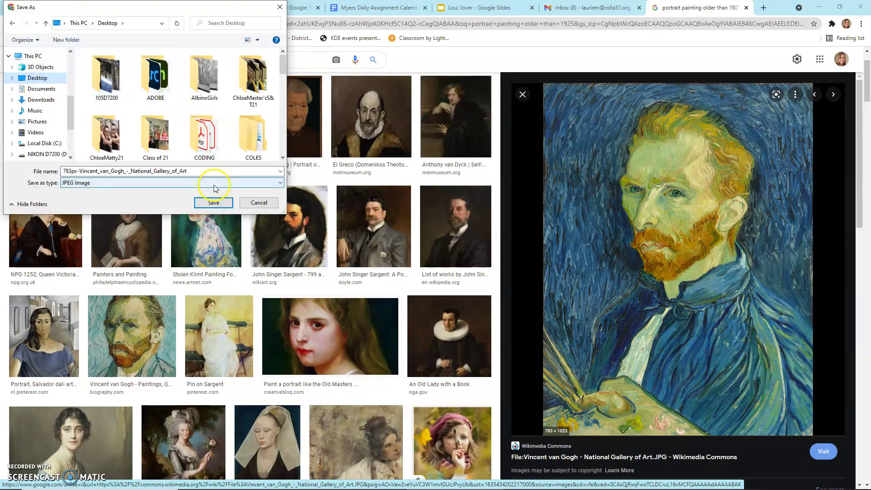
pyautogui.click(211, 170)
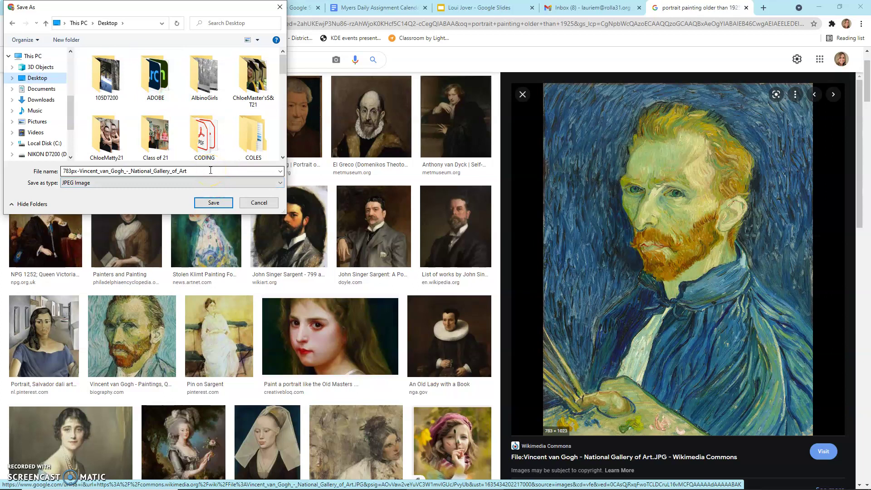
pyautogui.click(67, 40)
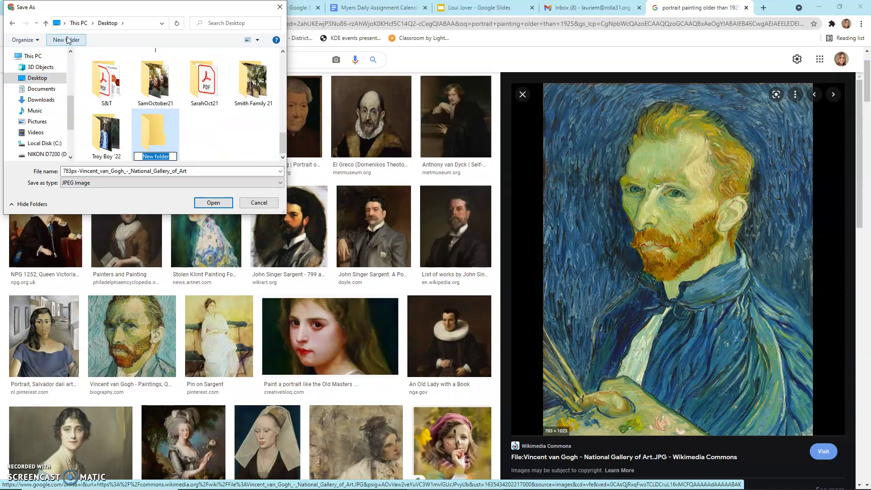
pyautogui.write('Loui Jover Style')
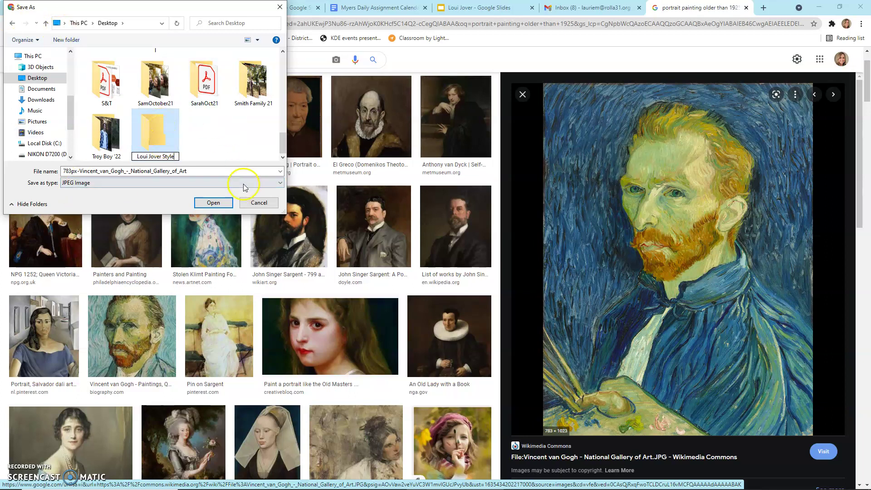
pyautogui.click(210, 204)
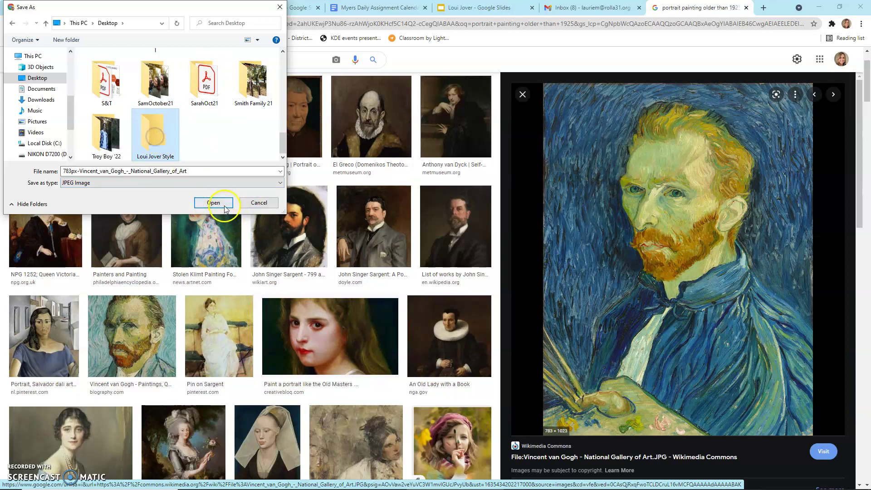
pyautogui.click(220, 203)
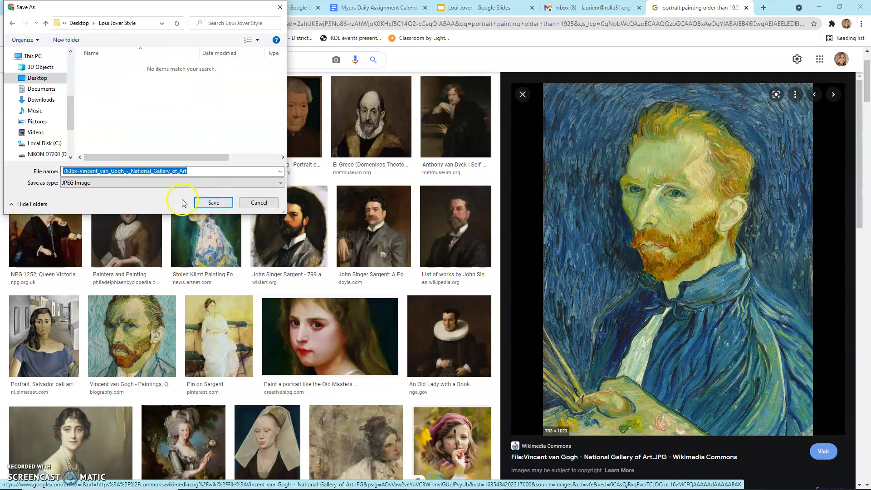
pyautogui.click(213, 203)
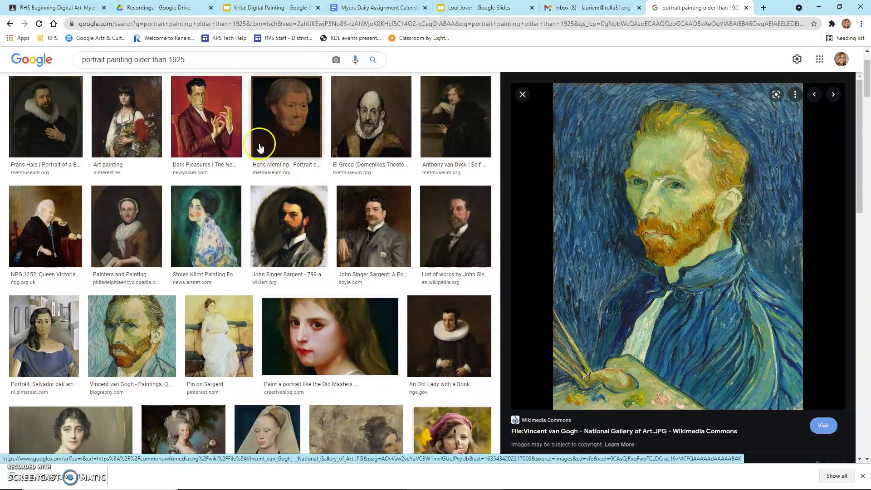
# Replace the image search query with "vincent van gogh diary" and run the search
pyautogui.click(223, 58)
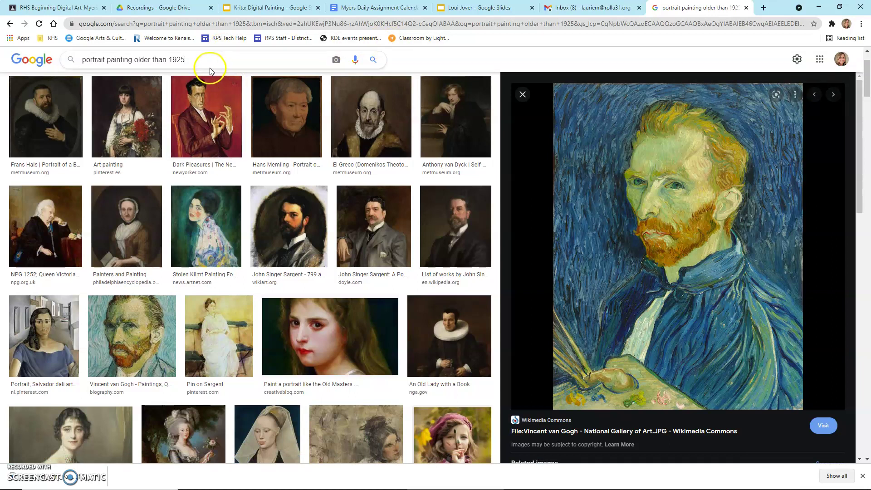
pyautogui.click(204, 61)
pyautogui.moveTo(204, 62); pyautogui.dragTo(86, 55)
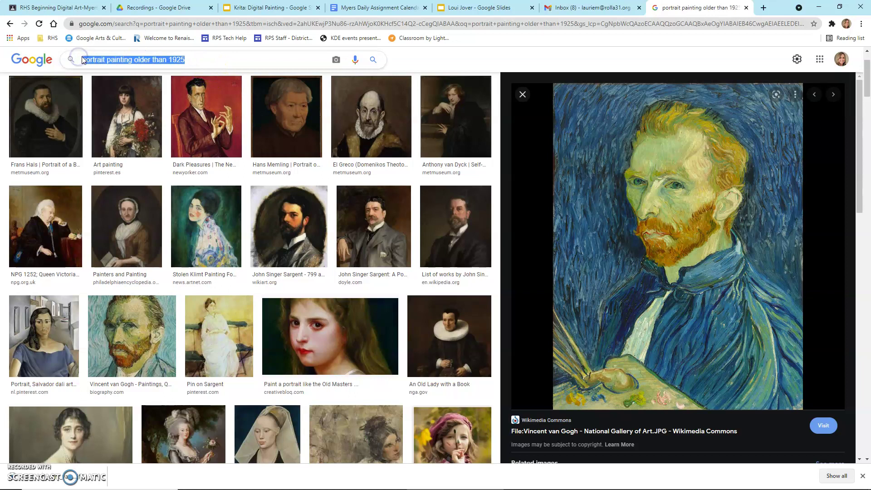
pyautogui.write('v')
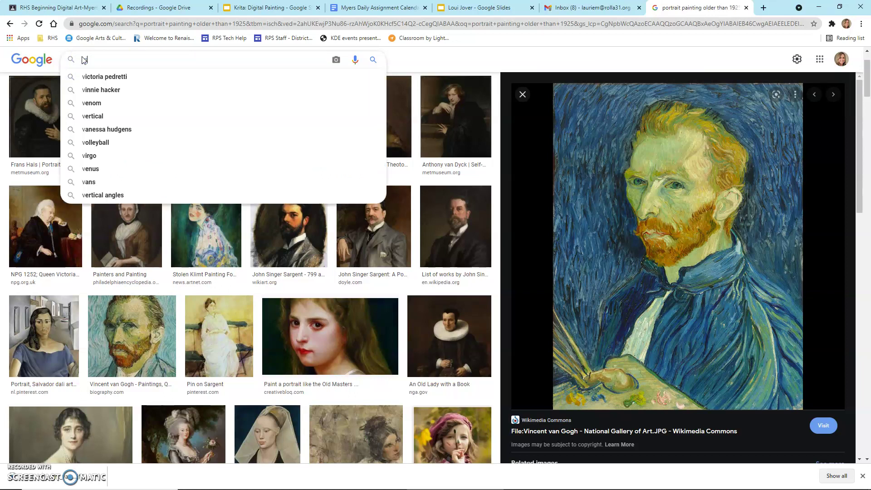
pyautogui.write('incent van')
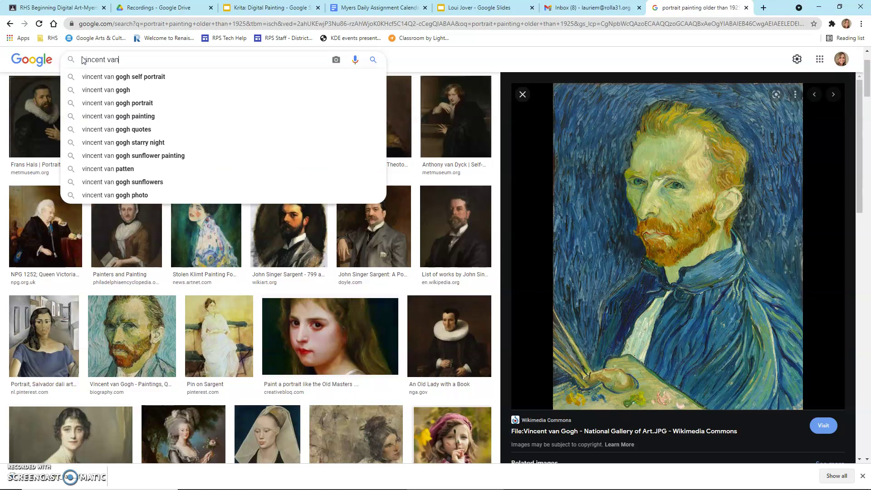
pyautogui.write(' gogh ')
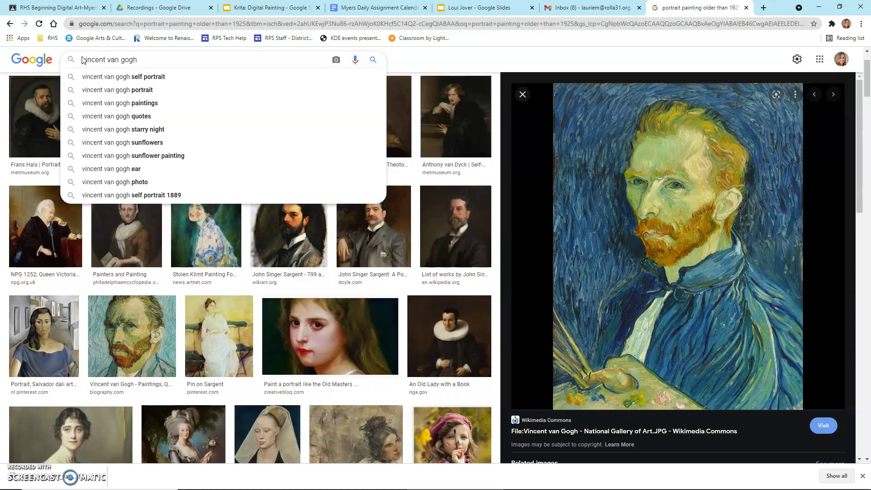
pyautogui.write('diary')
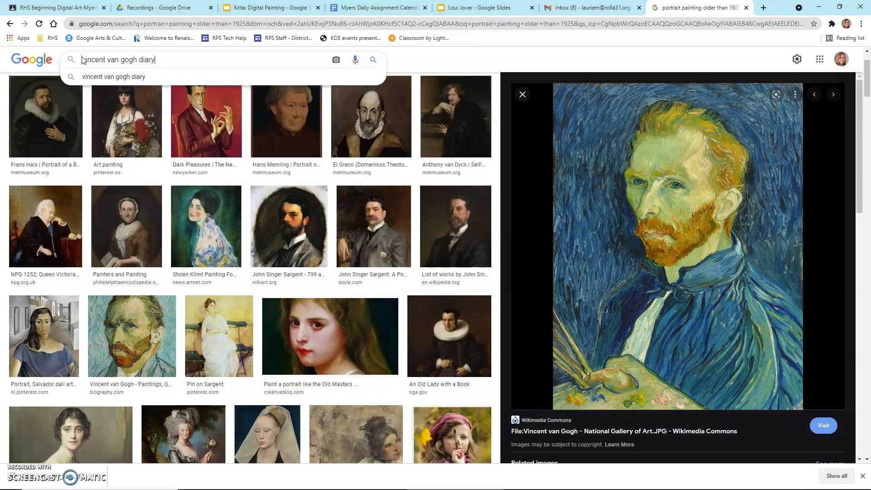
pyautogui.press('Return')
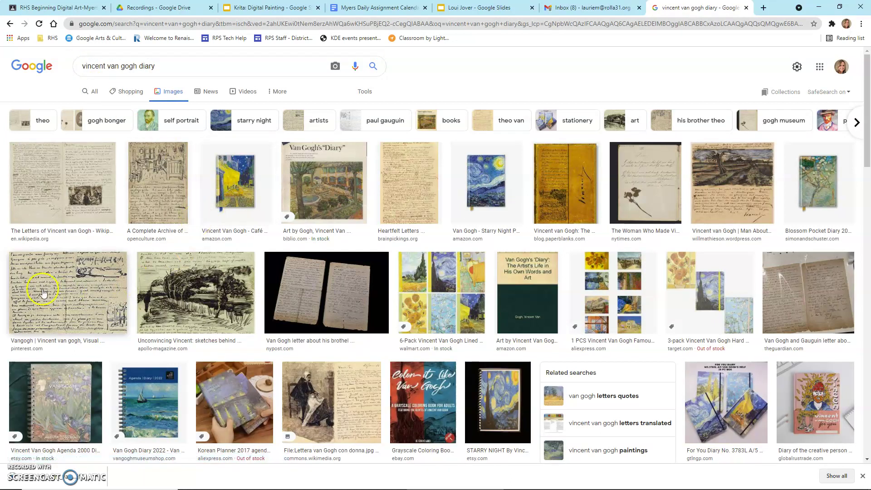
# Compare several handwritten Van Gogh letter pages and related images for use as a text background, and close the preview
pyautogui.click(159, 206)
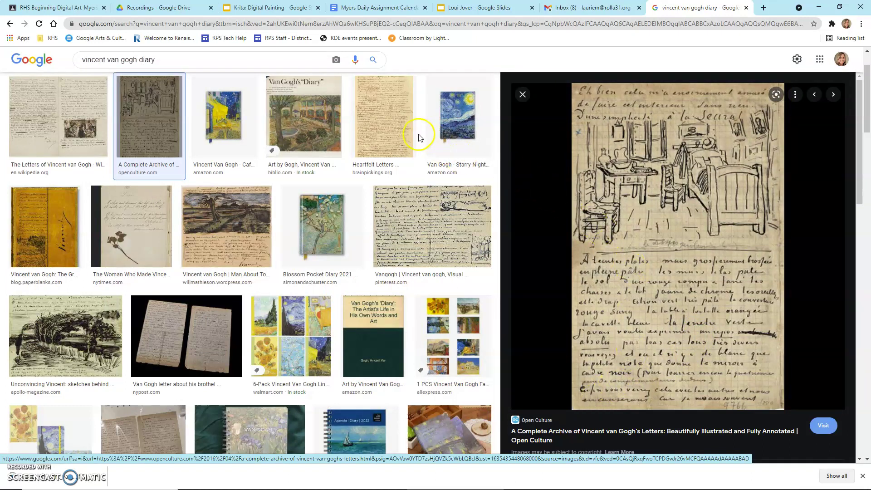
pyautogui.click(391, 132)
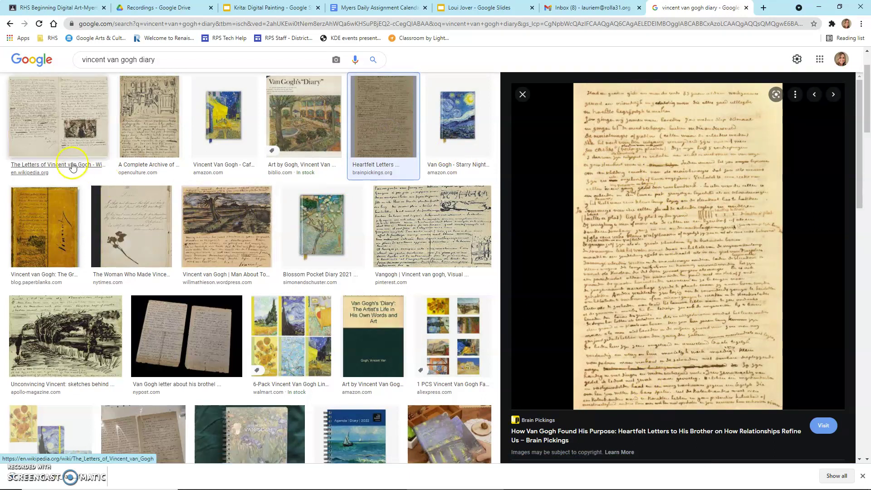
pyautogui.click(436, 224)
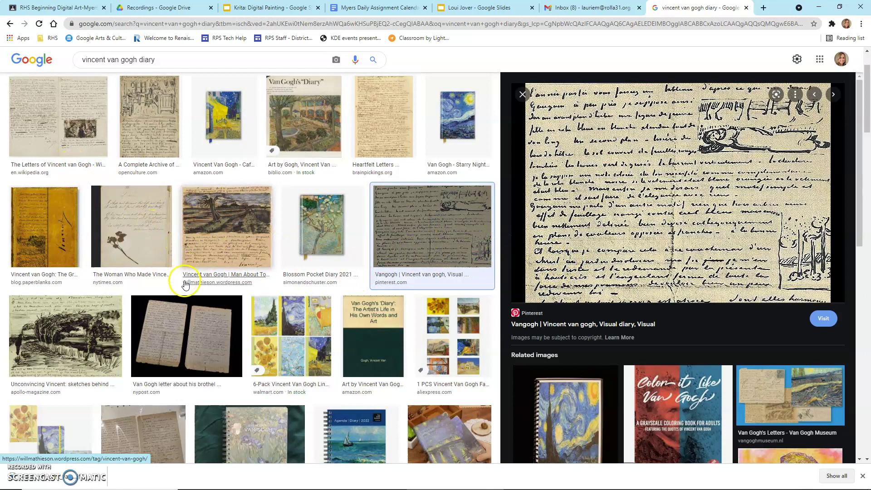
pyautogui.scroll(-4, 97, 336)
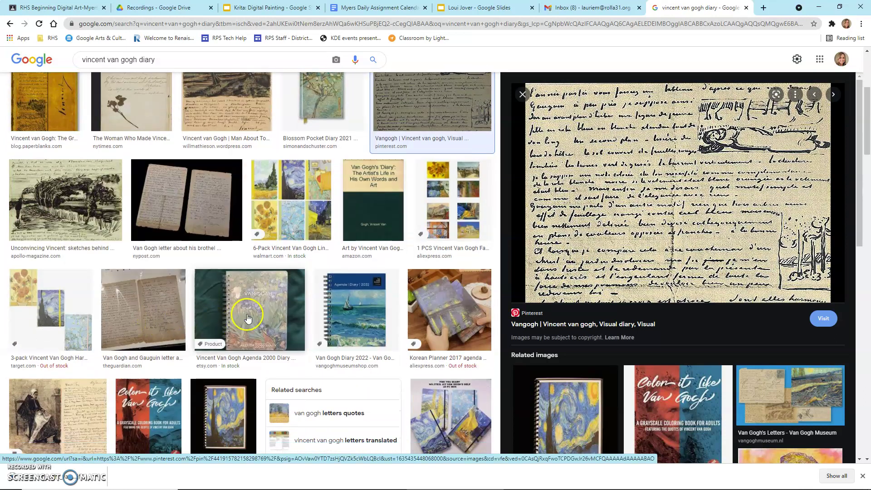
pyautogui.click(58, 373)
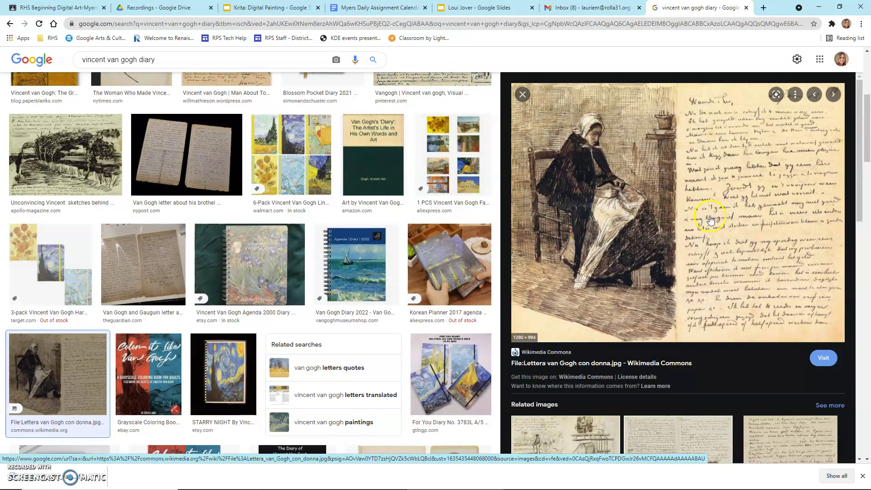
pyautogui.scroll(-5, 713, 222)
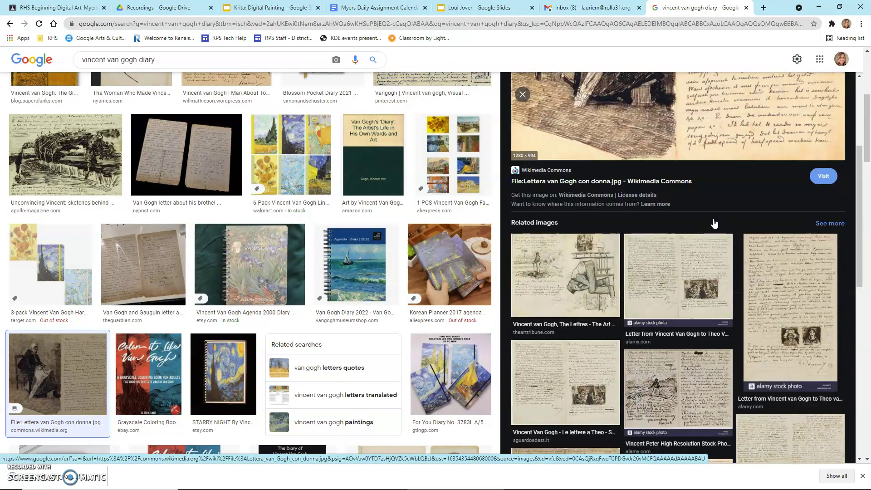
pyautogui.click(786, 262)
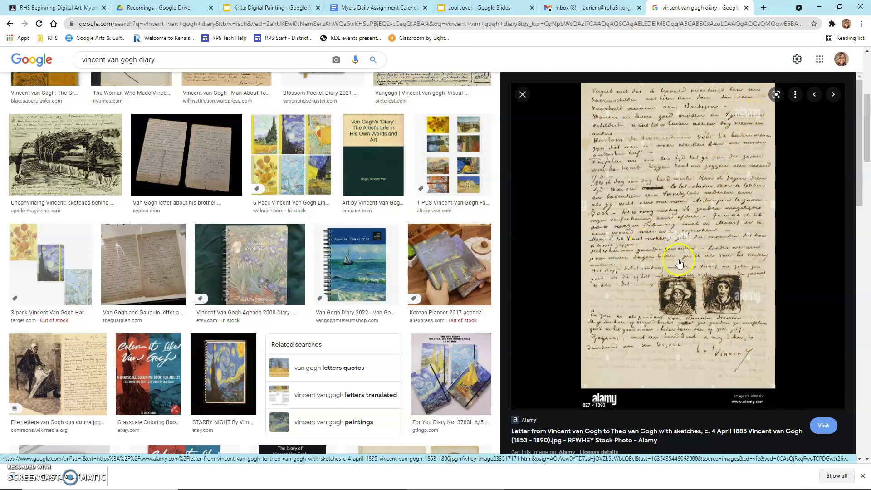
pyautogui.click(521, 94)
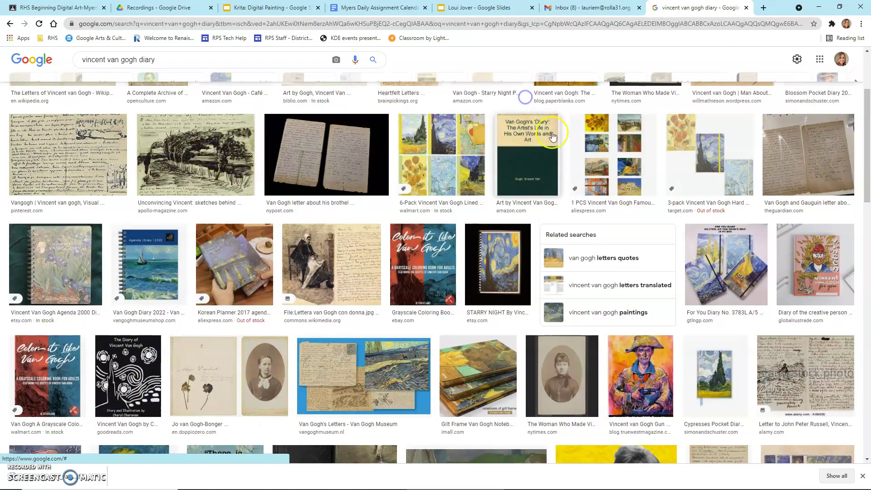
pyautogui.scroll(3, 377, 317)
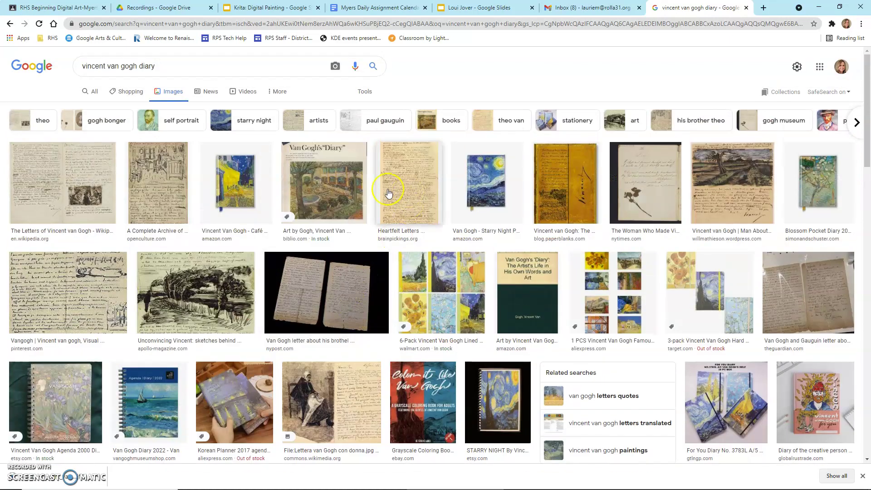
# Preview the Brain Pickings Van Gogh letter page and save it as JPEG image "vangogh_lettertheo" in the Loui Jover Style folder
pyautogui.click(167, 179)
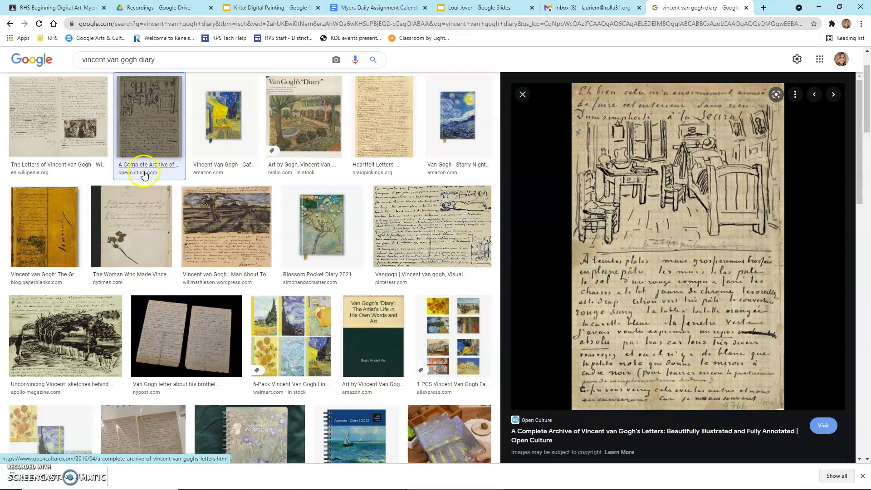
pyautogui.click(369, 144)
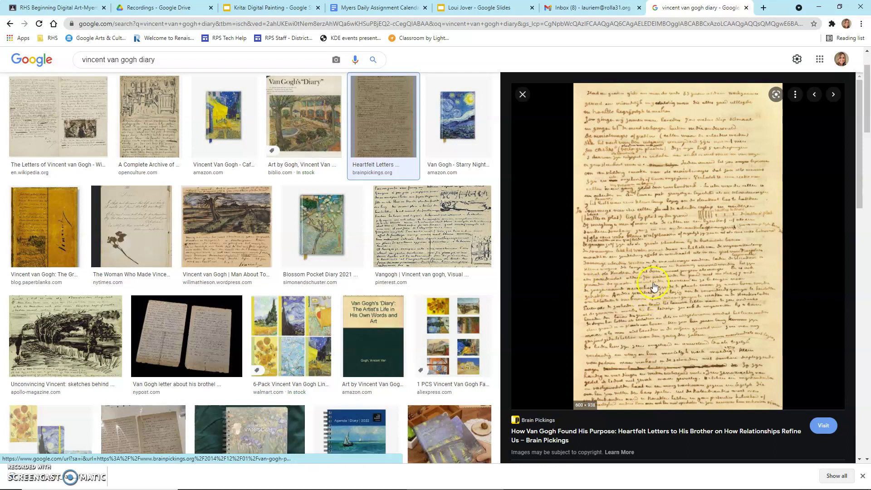
pyautogui.rightClick(661, 272)
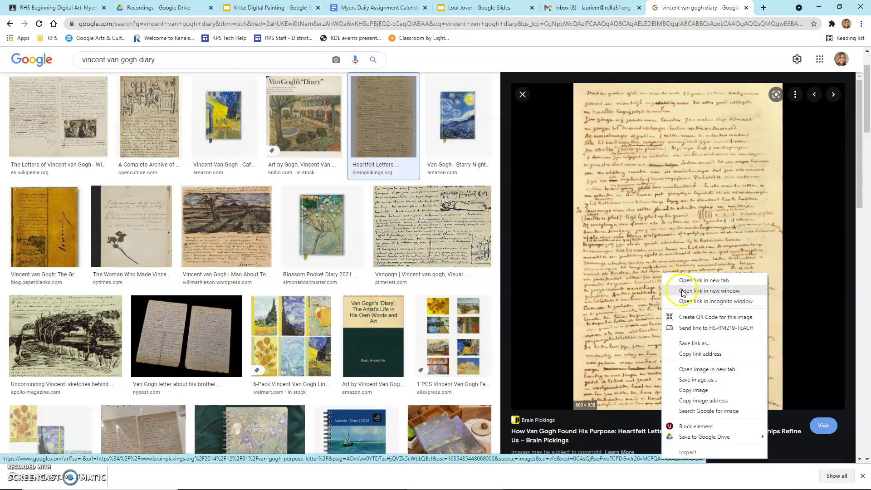
pyautogui.click(693, 380)
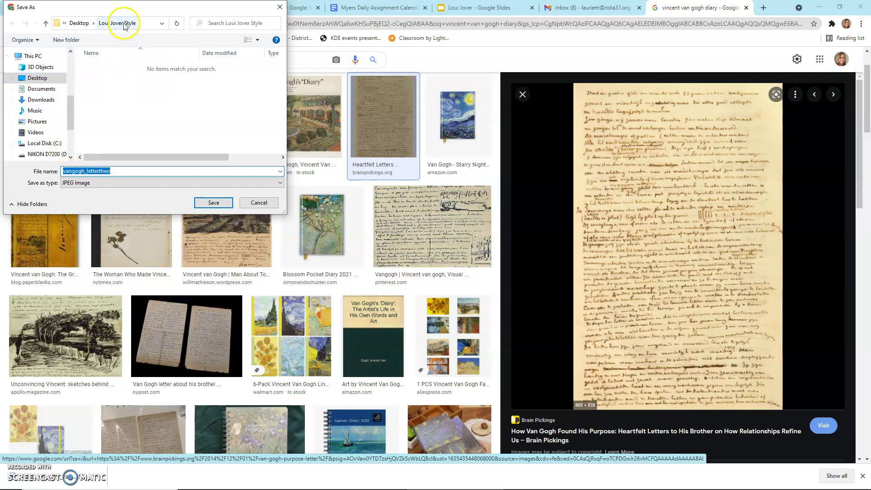
pyautogui.click(222, 203)
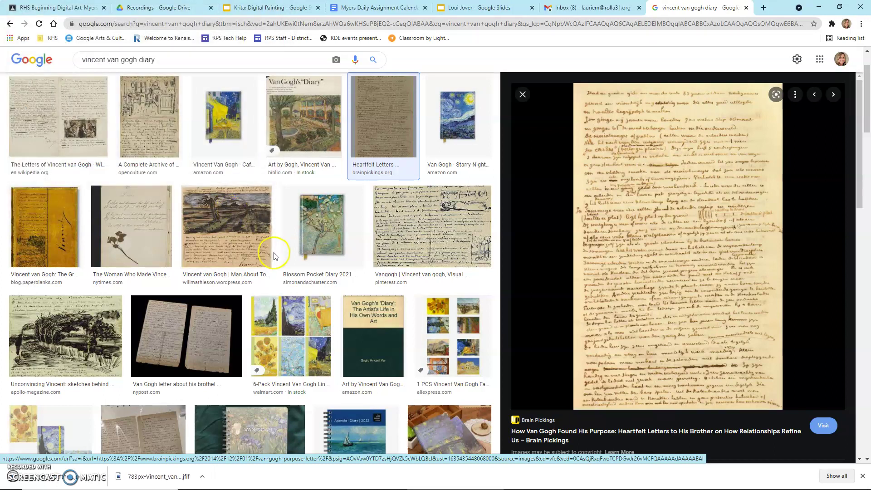
# Replace the image search query with "fancy letter V" and run the search
pyautogui.moveTo(190, 63); pyautogui.dragTo(49, 66)
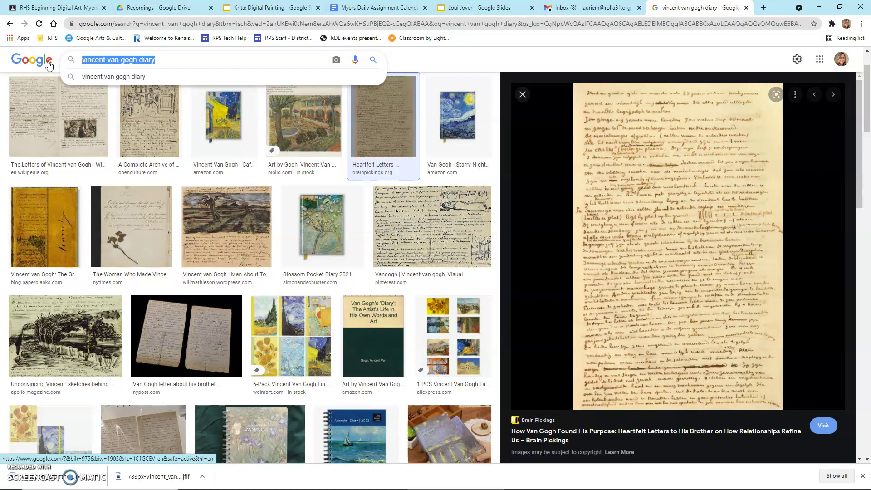
pyautogui.write('fancy letter ')
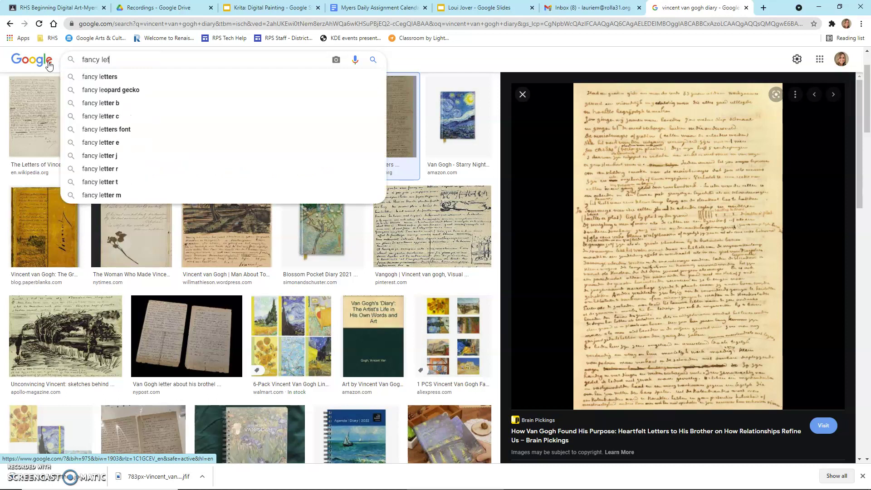
pyautogui.write('V')
pyautogui.press('Return')
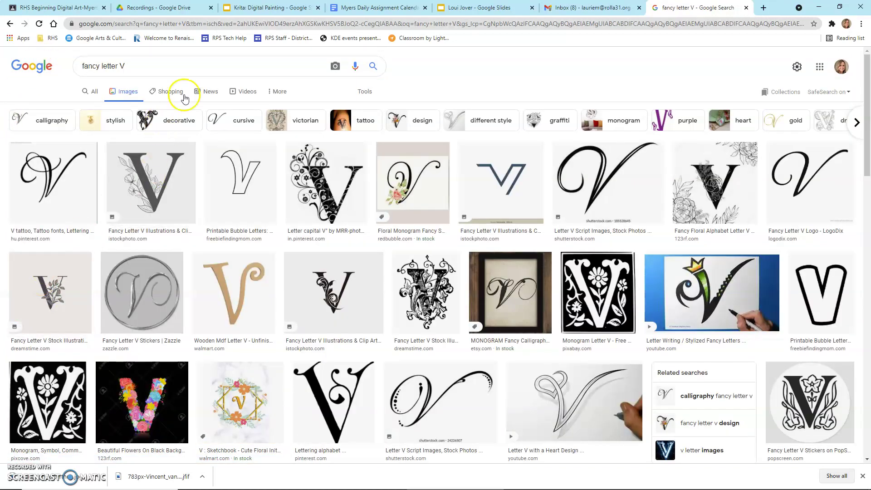
# Change the word "fancy" in the query to "vintage" and search for "vintage letter V"
pyautogui.click(100, 60)
pyautogui.moveTo(80, 66); pyautogui.dragTo(81, 66)
pyautogui.write('vin')
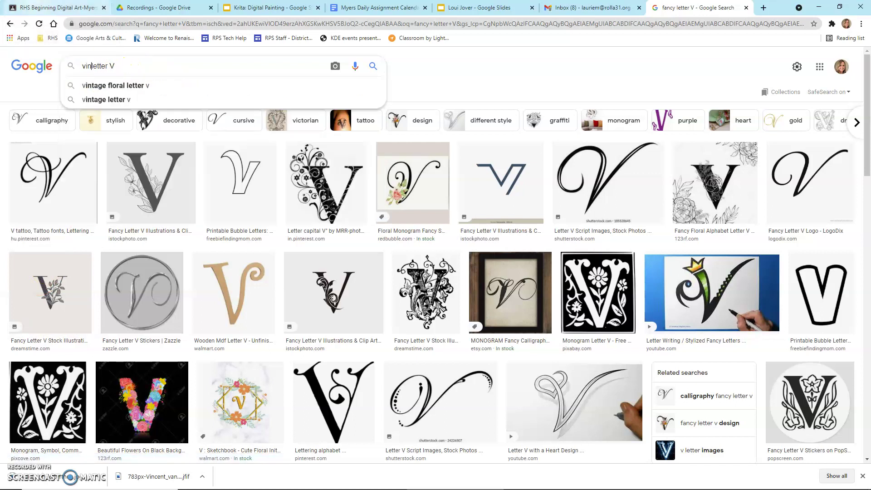
pyautogui.write('tage')
pyautogui.press('Return')
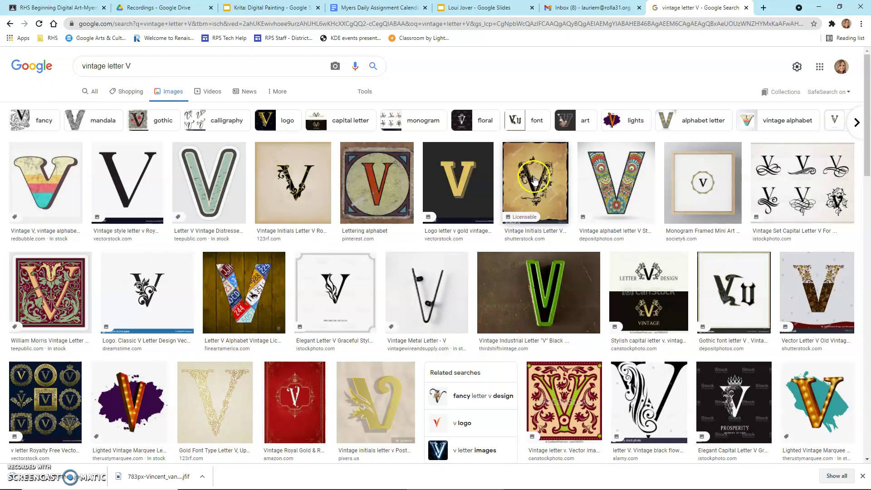
# Compare several decorative V designs from Shutterstock and 123RF among the vintage letter results
pyautogui.click(534, 179)
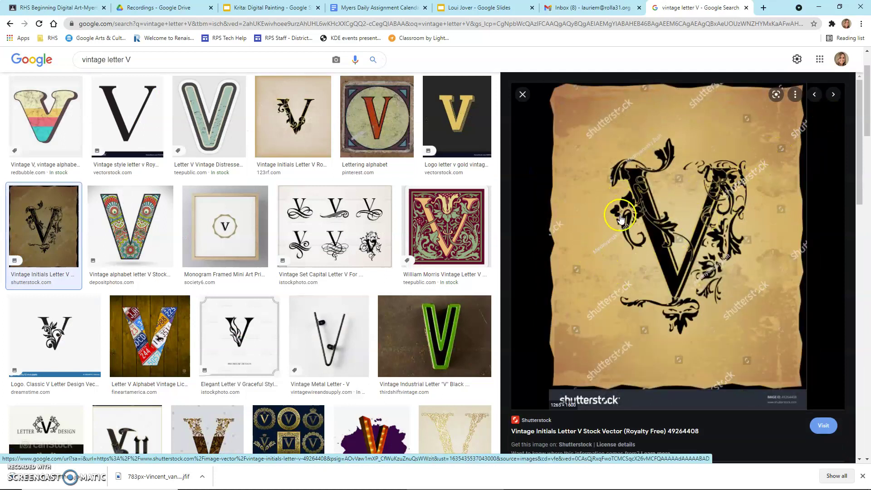
pyautogui.scroll(-2, 426, 344)
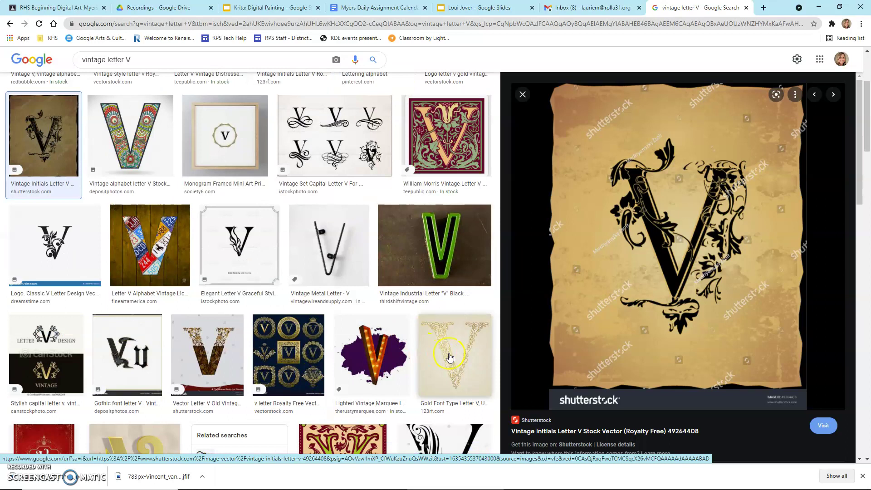
pyautogui.click(449, 357)
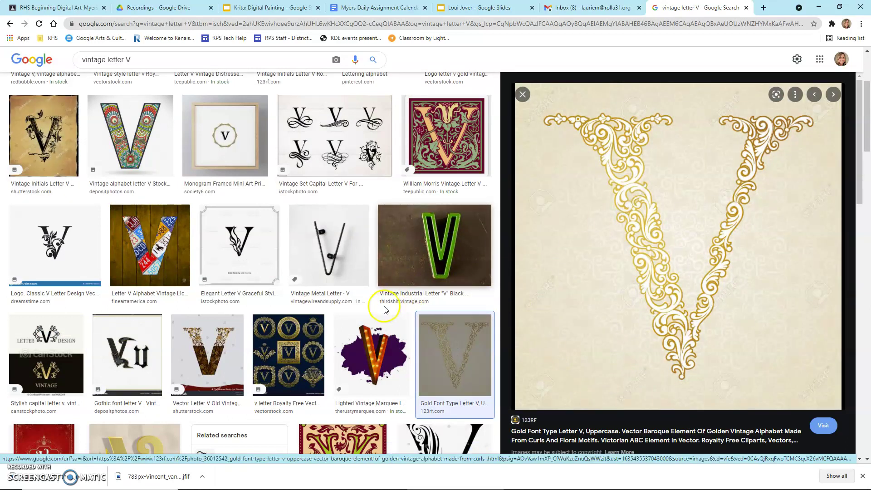
pyautogui.scroll(3, 384, 308)
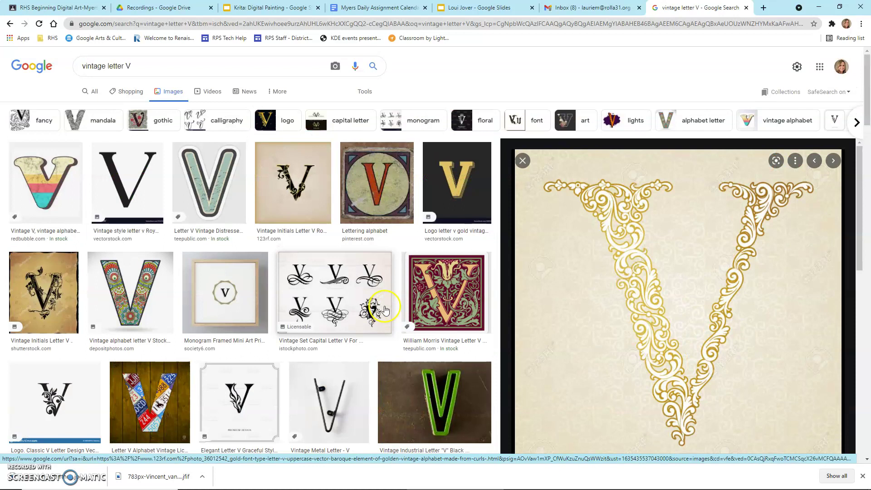
pyautogui.click(303, 213)
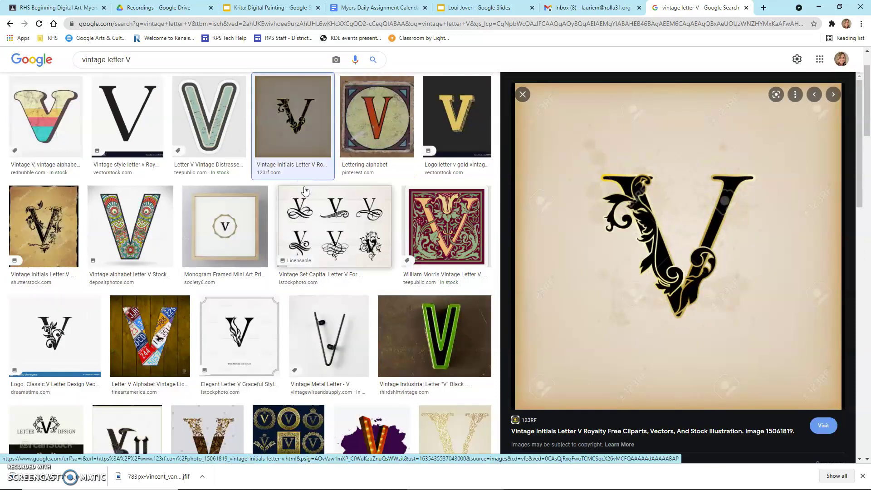
pyautogui.scroll(-5, 343, 332)
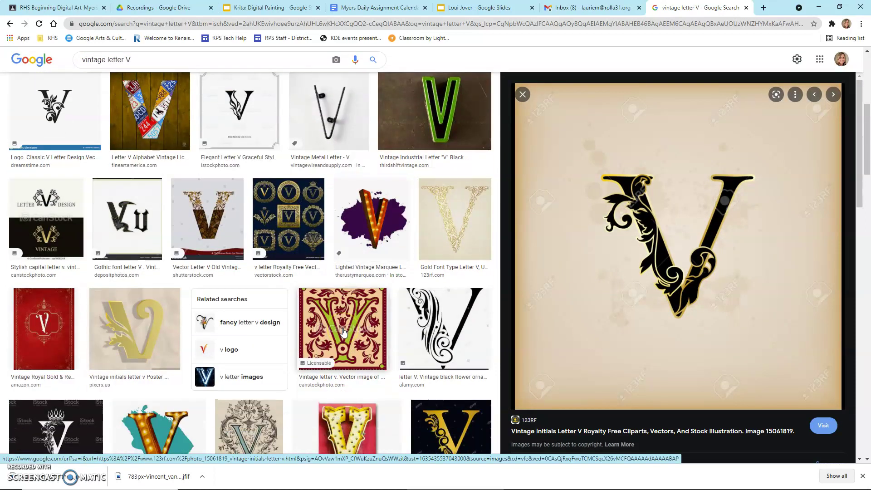
pyautogui.scroll(-4, 343, 331)
pyautogui.scroll(-1, 343, 331)
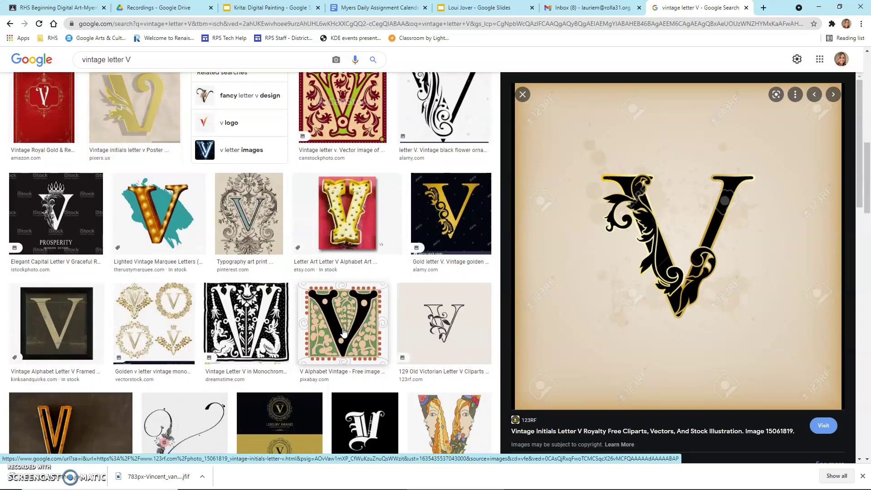
# Find the black-and-white leafy V among the Pinterest print's related images and try to save it as GIF "letter v" in Loui Jover Style
pyautogui.click(251, 213)
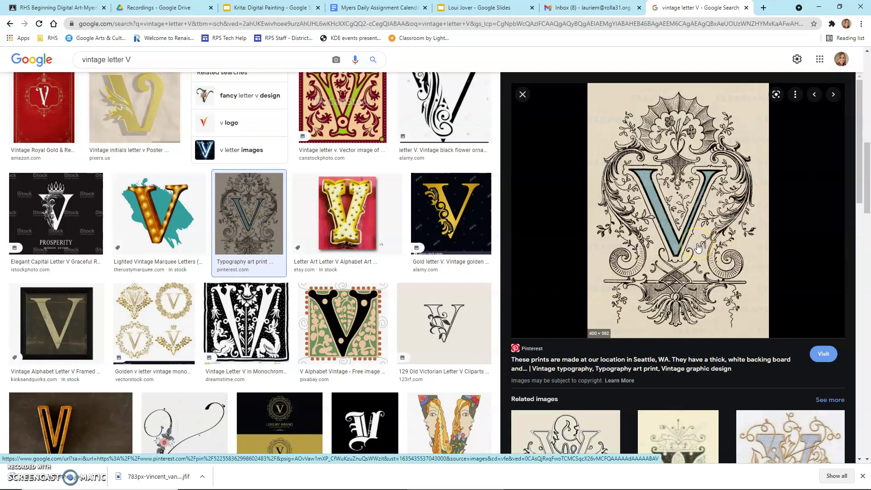
pyautogui.scroll(-3, 697, 247)
pyautogui.scroll(-4, 698, 248)
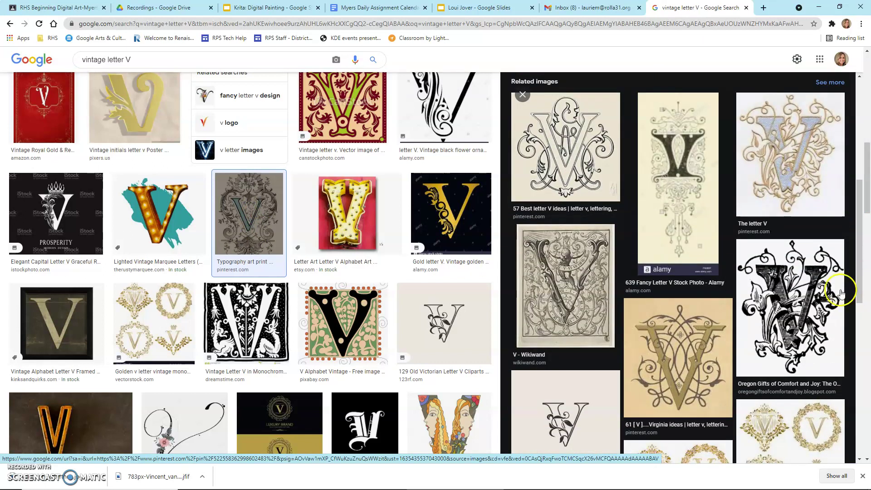
pyautogui.click(796, 312)
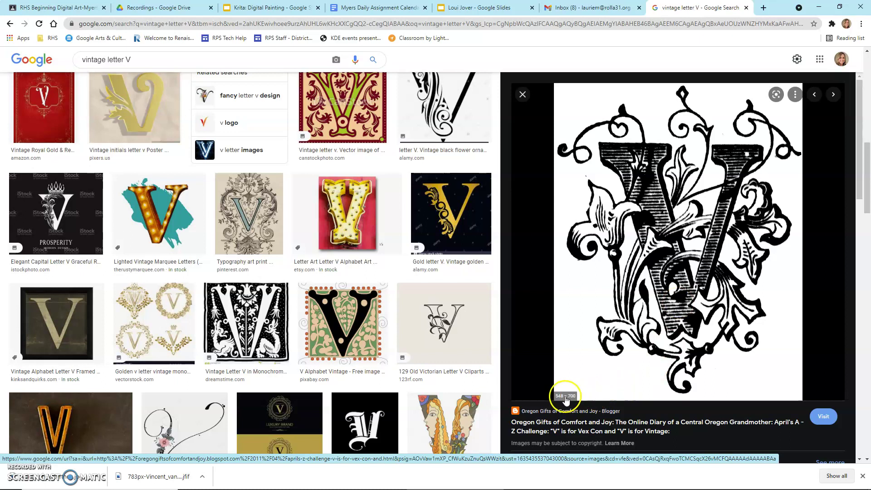
pyautogui.scroll(-2, 707, 323)
pyautogui.scroll(-2, 708, 324)
pyautogui.scroll(4, 708, 325)
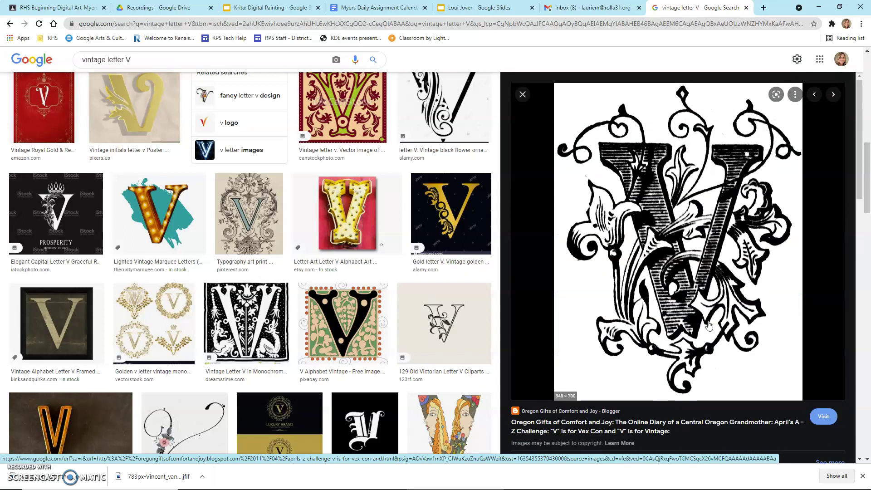
pyautogui.rightClick(710, 279)
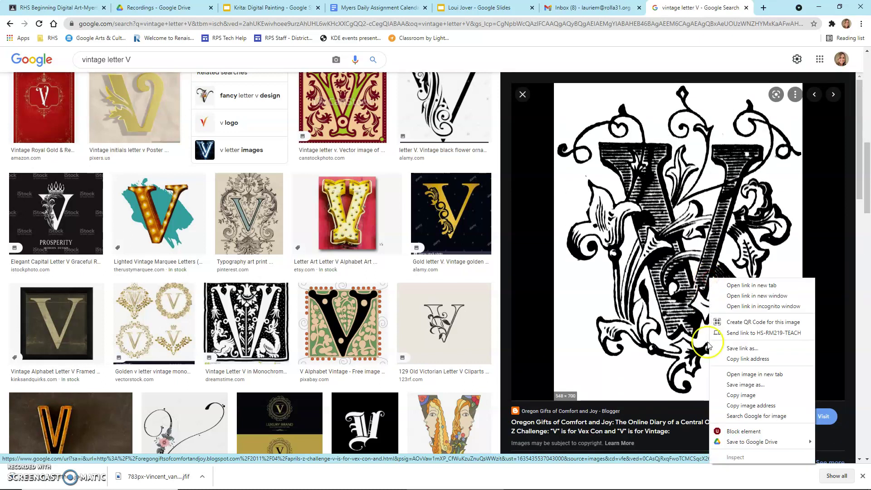
pyautogui.click(735, 384)
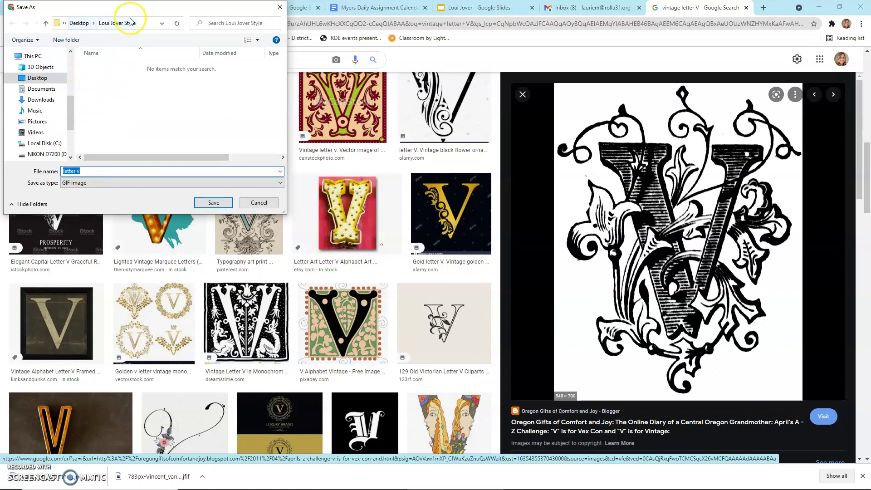
pyautogui.click(211, 202)
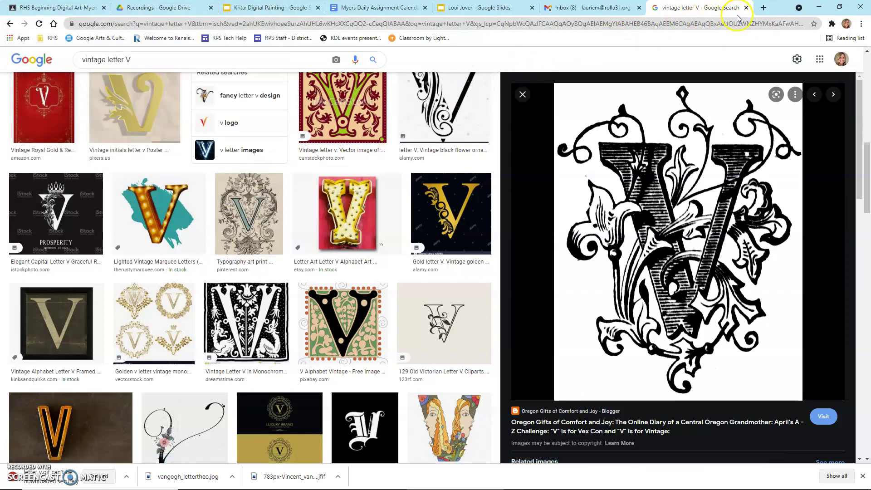
# Switch to the Loui Jover slides and view the example portrait artworks on slides 10 and 11
pyautogui.click(482, 10)
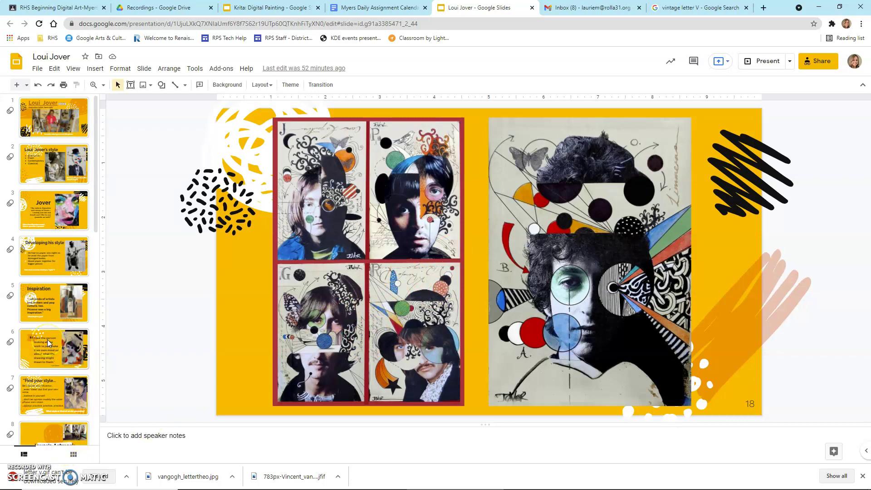
pyautogui.scroll(-6, 49, 343)
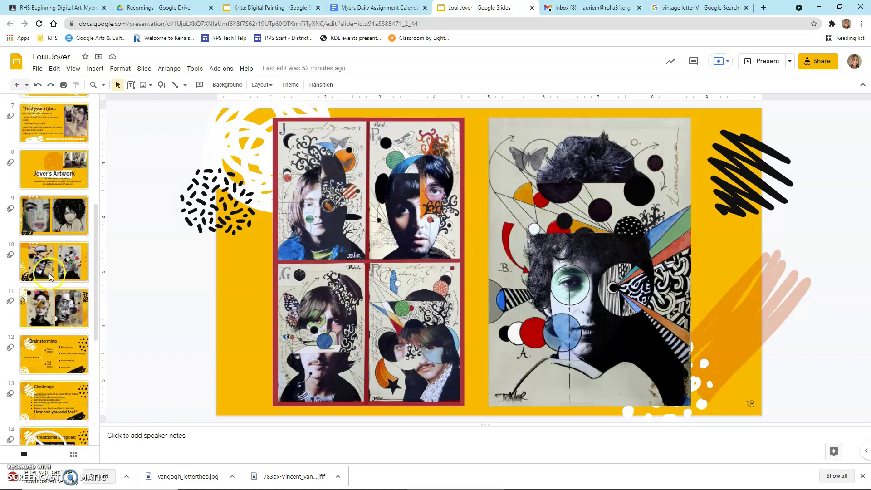
pyautogui.click(50, 276)
pyautogui.click(46, 304)
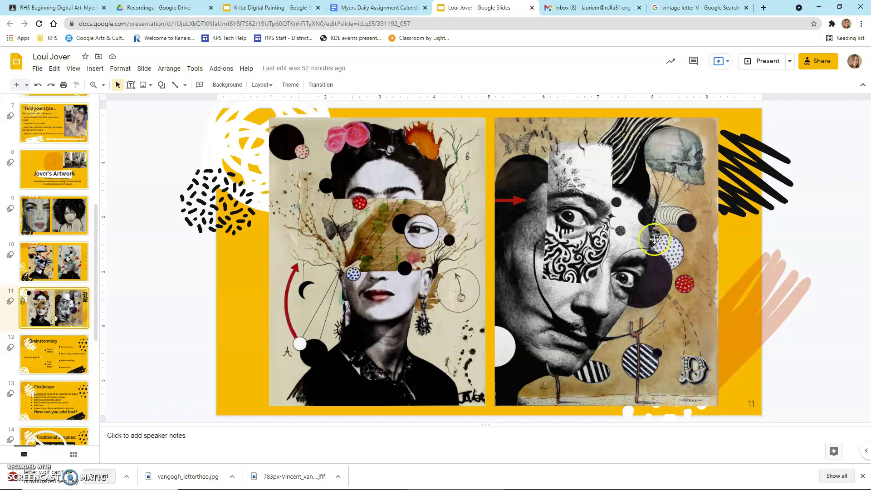
# Switch to Photoshop and create a 2000 x 3000 pixel portrait document at 300 pixels/inch, RGB Color 8 bit, with a white background
pyautogui.moveTo(381, 486)
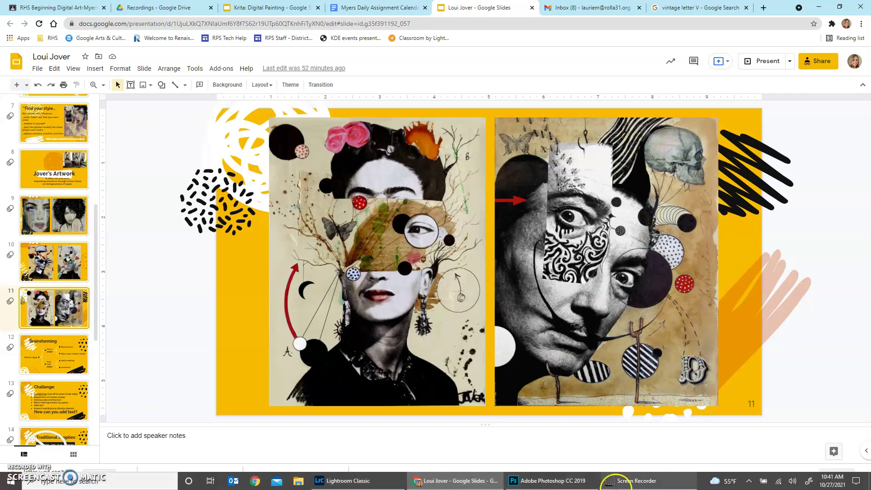
pyautogui.click(547, 481)
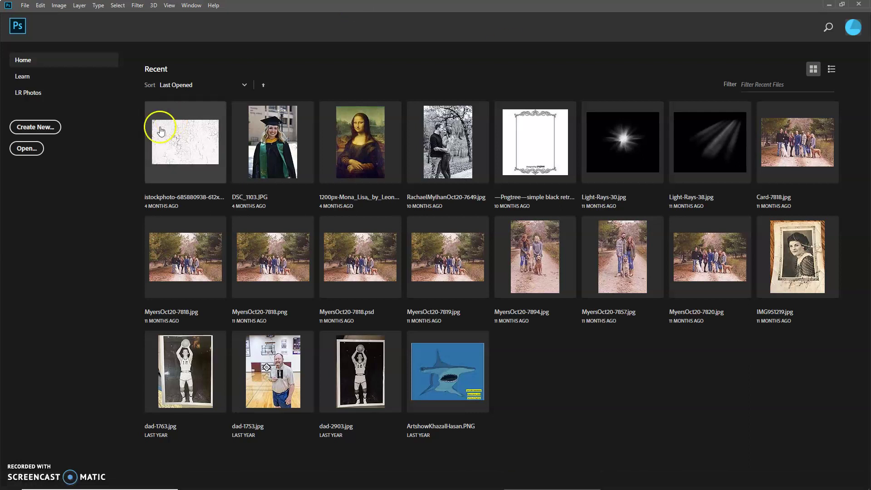
pyautogui.click(42, 133)
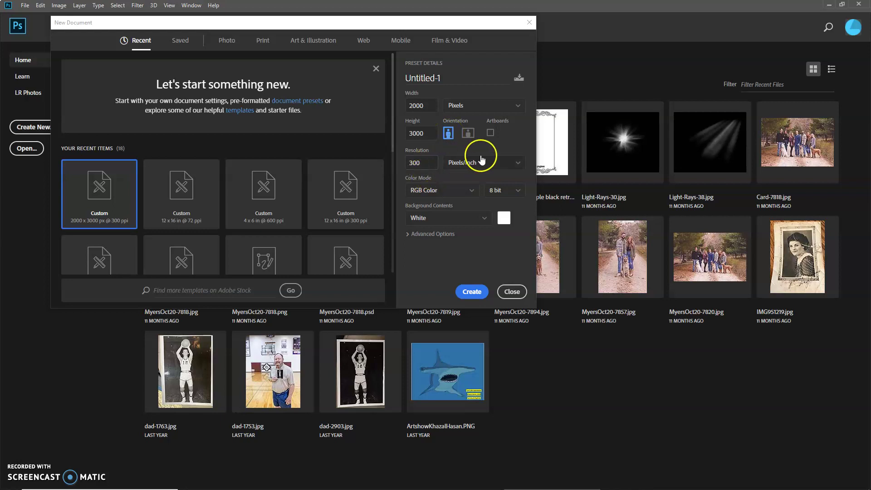
pyautogui.click(472, 290)
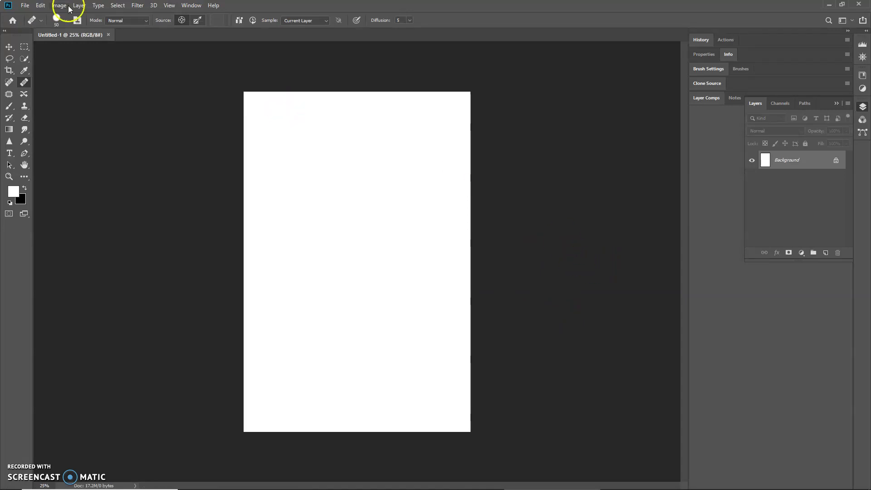
pyautogui.click(26, 7)
pyautogui.moveTo(40, 5)
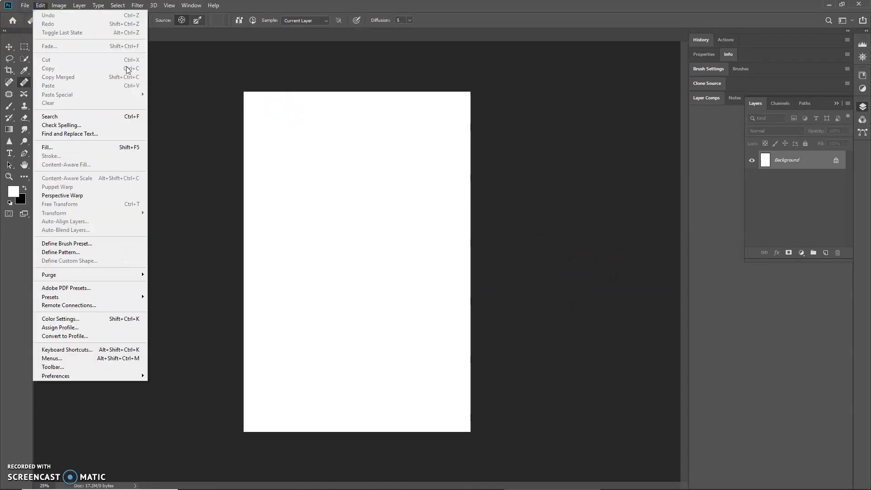
pyautogui.click(536, 290)
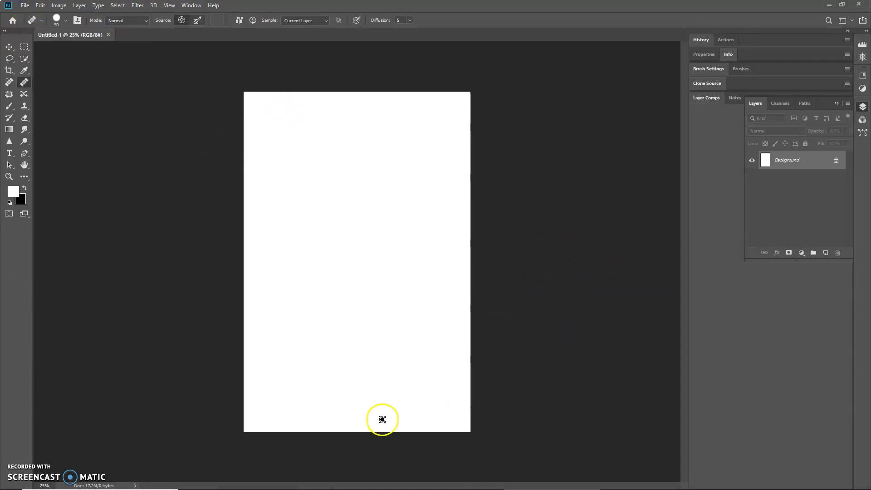
pyautogui.moveTo(177, 485)
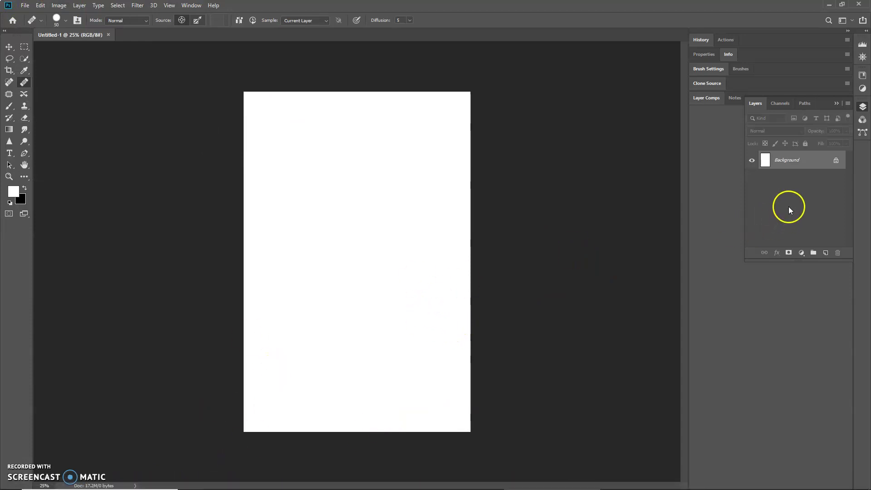
pyautogui.click(827, 165)
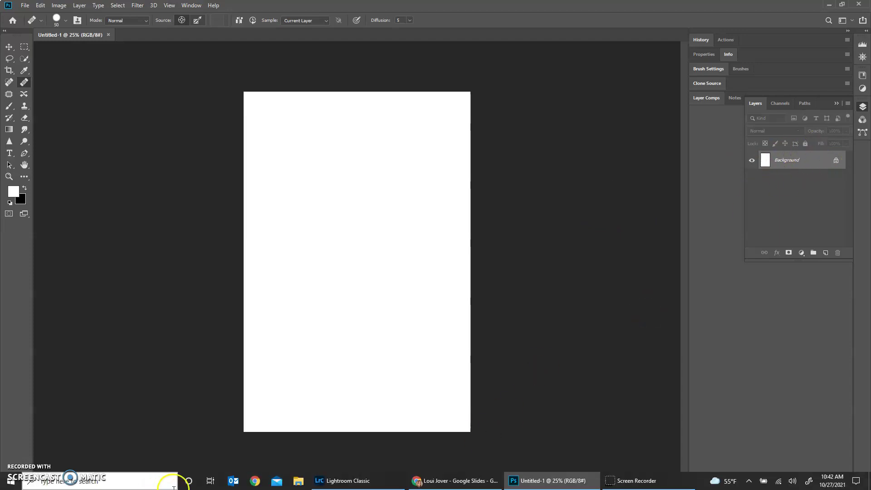
# Open the vangogh_lettertheo image from the Loui Jover Style folder on the Desktop
pyautogui.click(25, 5)
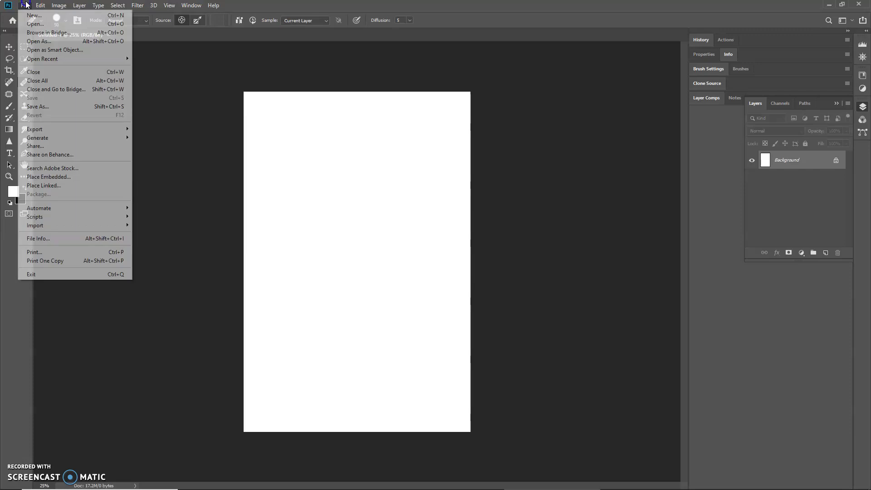
pyautogui.click(38, 26)
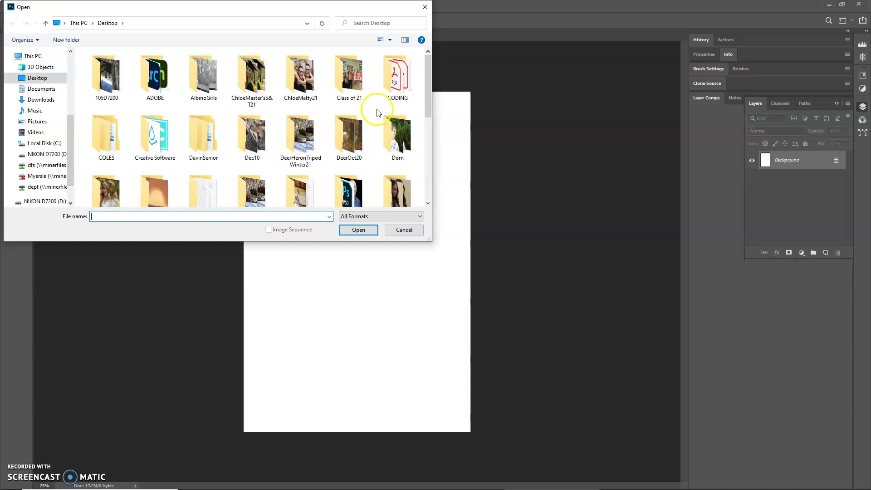
pyautogui.scroll(-6, 378, 114)
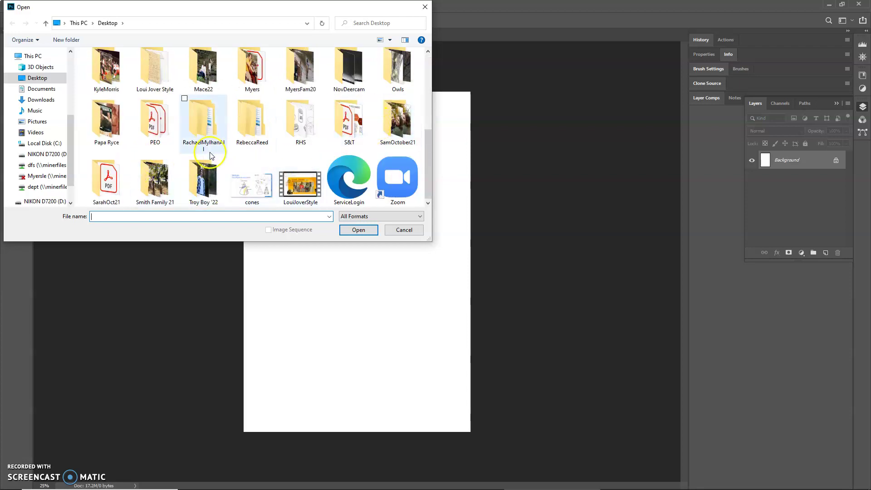
pyautogui.doubleClick(162, 72)
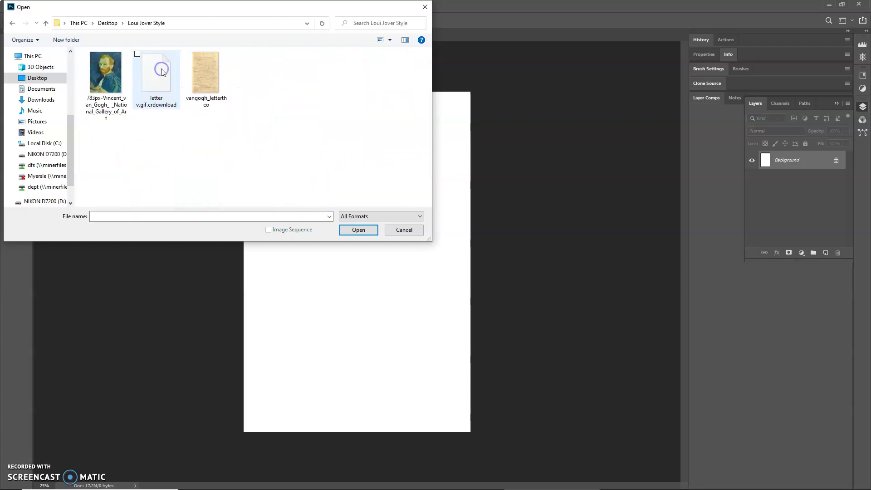
pyautogui.click(205, 74)
pyautogui.click(362, 235)
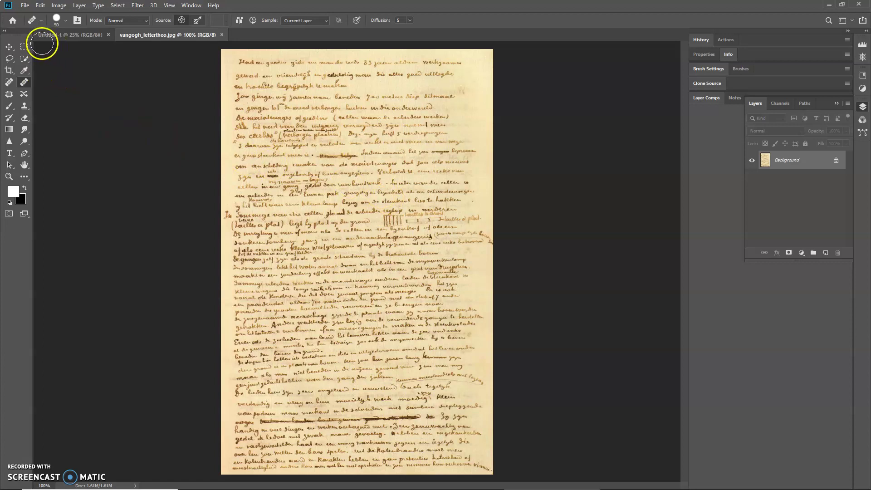
# Copy the letter image into Untitled-1 with the Move tool and position it in the canvas's upper-left corner
pyautogui.click(9, 46)
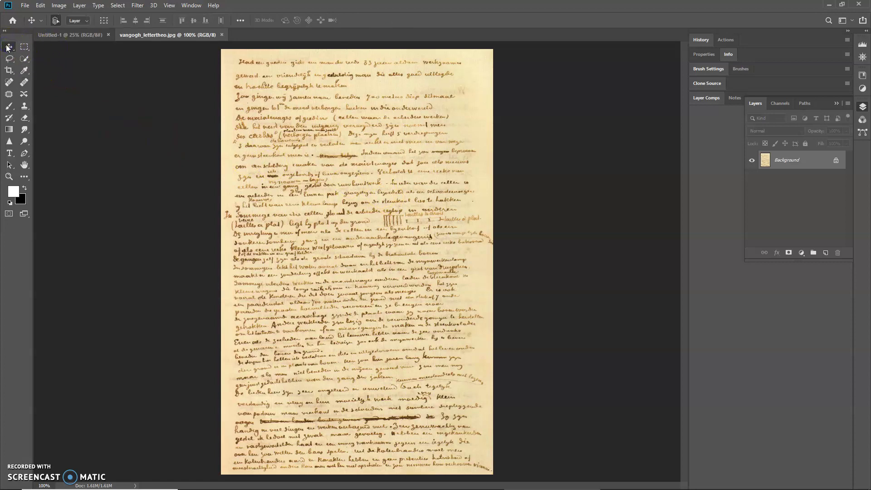
pyautogui.click(414, 143)
pyautogui.moveTo(385, 170); pyautogui.dragTo(177, 78)
pyautogui.moveTo(361, 188); pyautogui.dragTo(276, 163)
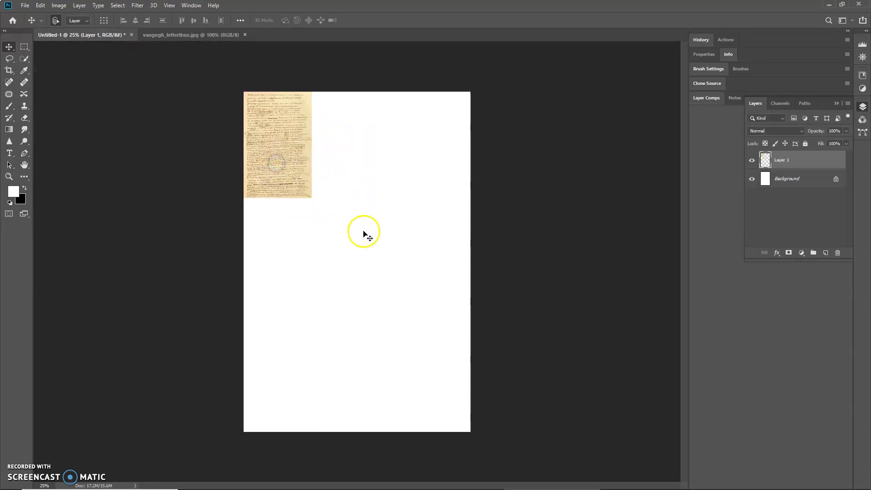
# Place vangogh_lettertheo from the Desktop's Loui Jover Style folder into Untitled-1 through File Explorer and shift it toward the canvas's right side
pyautogui.moveTo(252, 484)
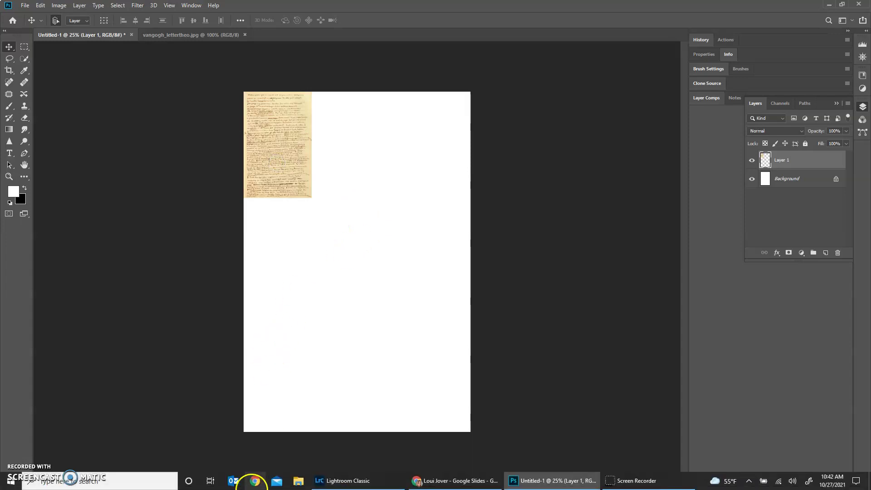
pyautogui.moveTo(359, 476)
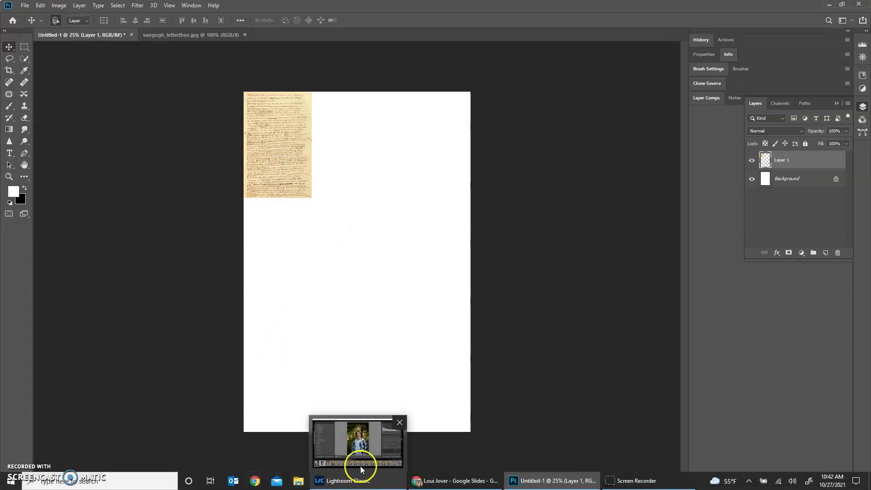
pyautogui.click(298, 484)
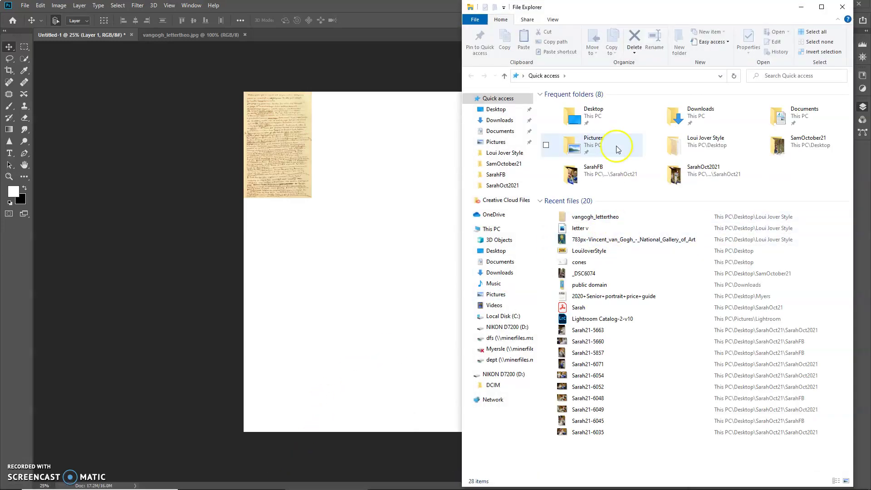
pyautogui.click(608, 118)
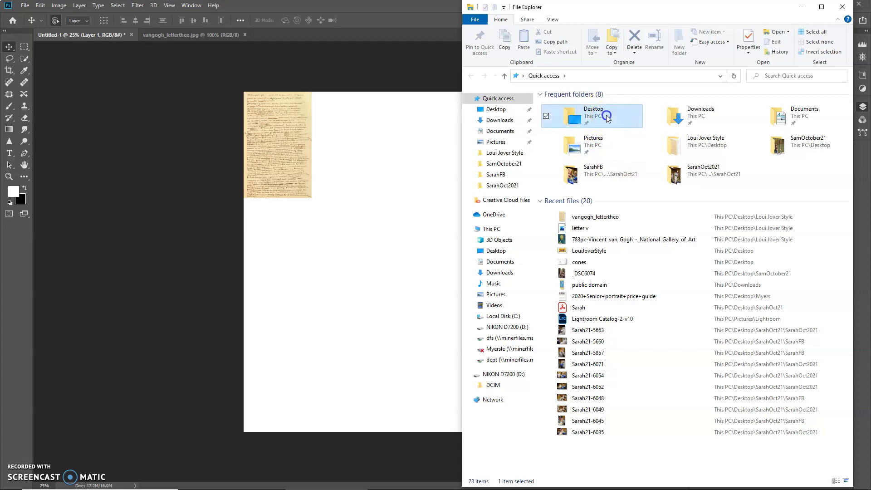
pyautogui.doubleClick(607, 117)
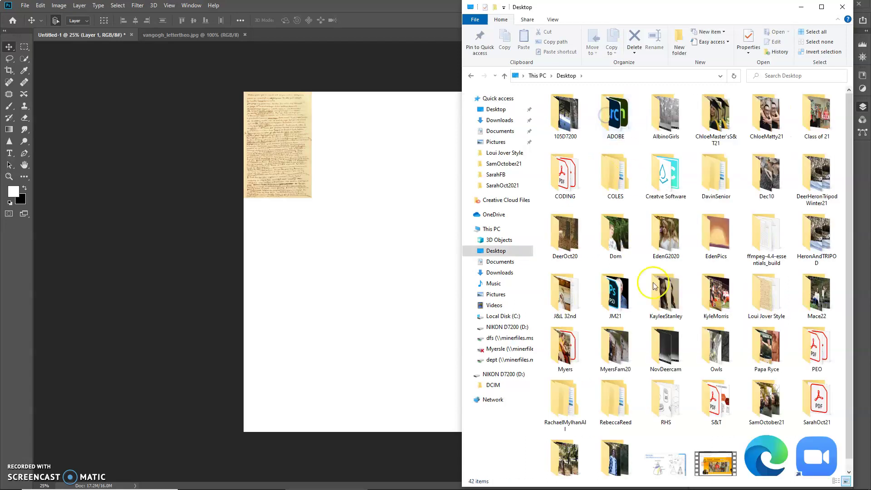
pyautogui.scroll(-3, 700, 381)
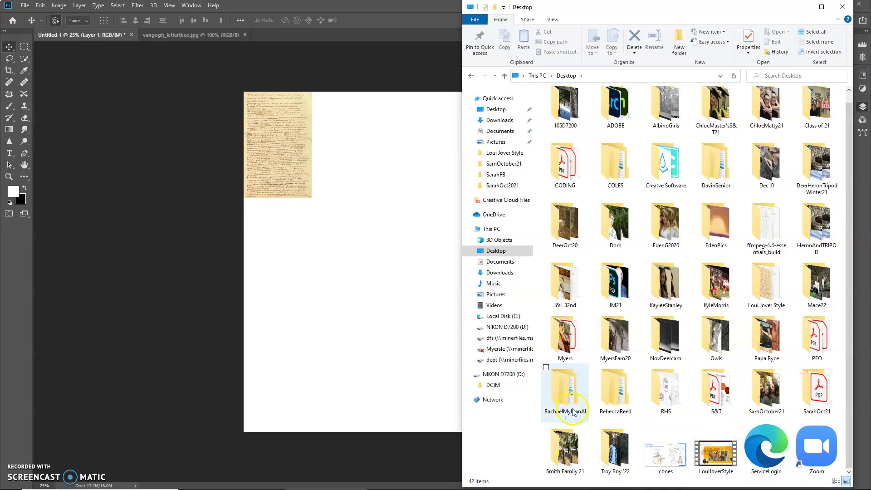
pyautogui.doubleClick(773, 291)
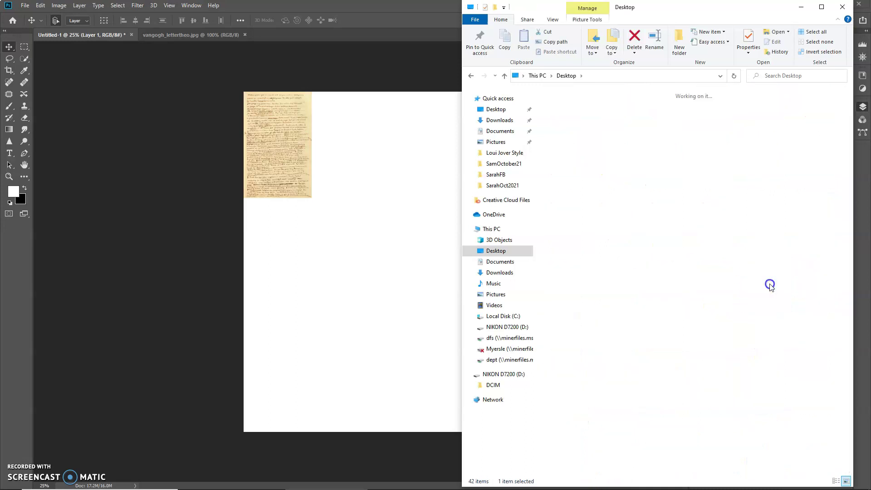
pyautogui.moveTo(670, 116); pyautogui.dragTo(376, 218)
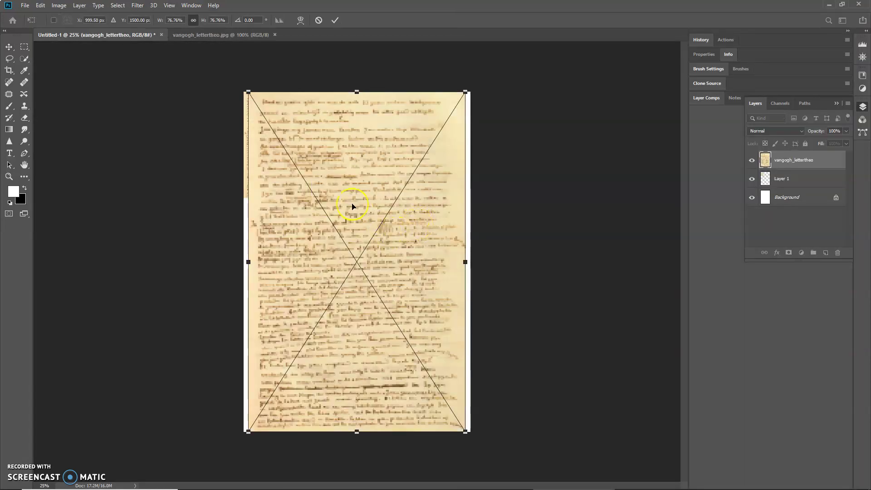
pyautogui.moveTo(353, 206); pyautogui.dragTo(481, 201)
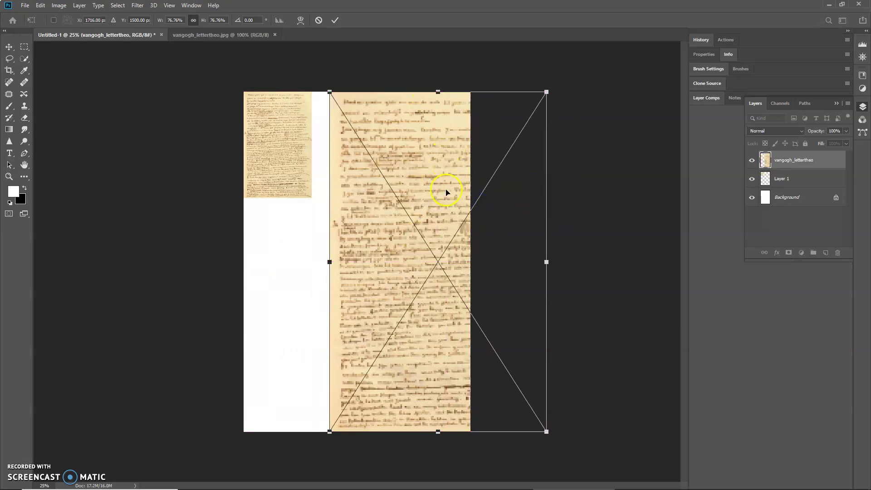
# Commit the placed letter and delete Layer 1, the small letter copy, from Untitled-1
pyautogui.click(793, 179)
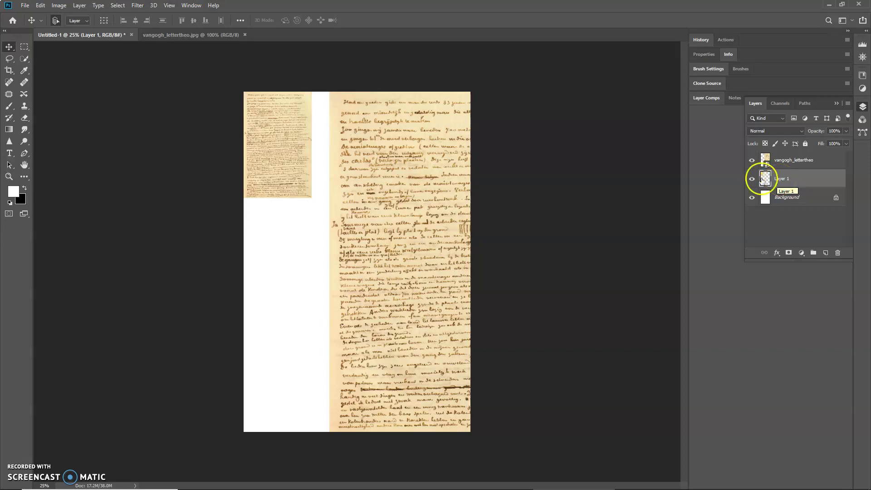
pyautogui.click(182, 35)
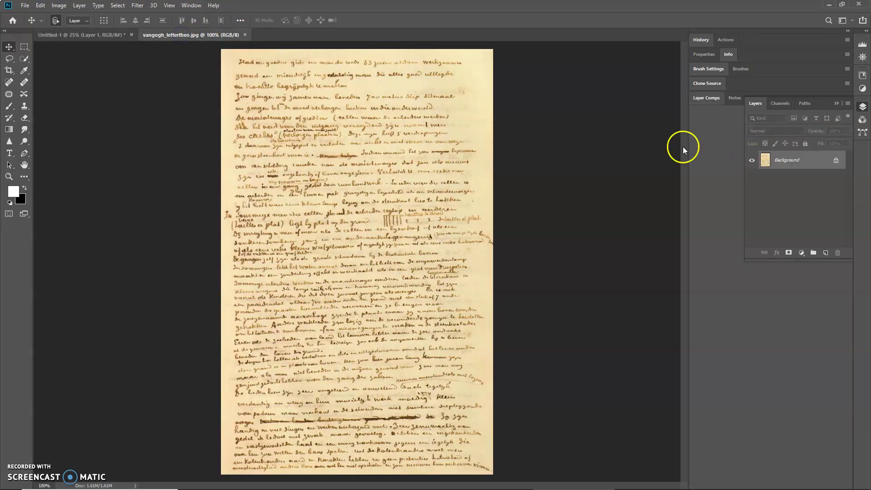
pyautogui.click(85, 34)
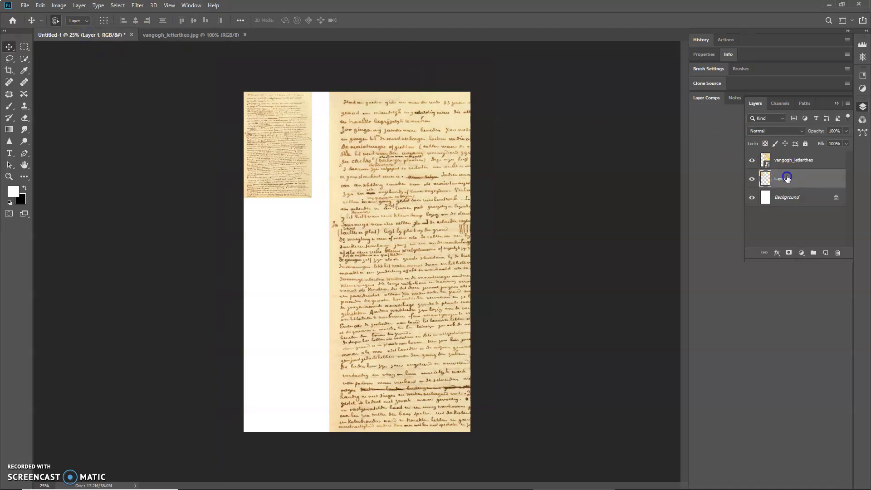
pyautogui.click(837, 252)
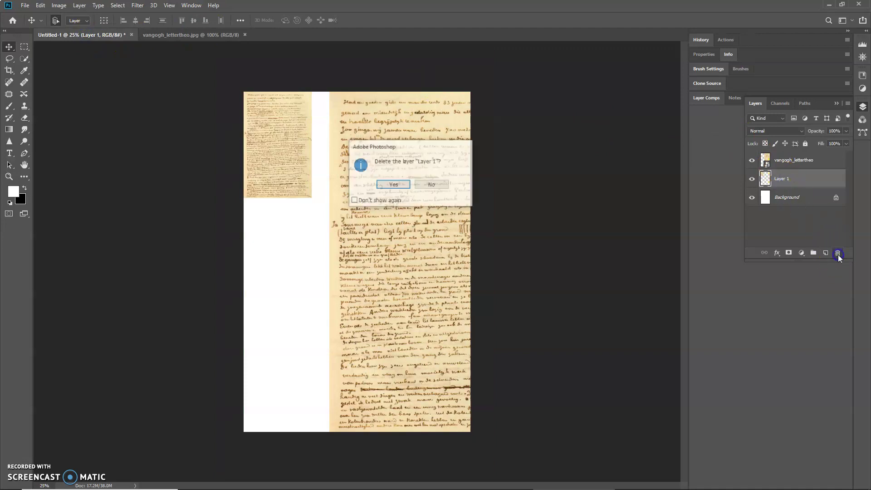
pyautogui.click(391, 185)
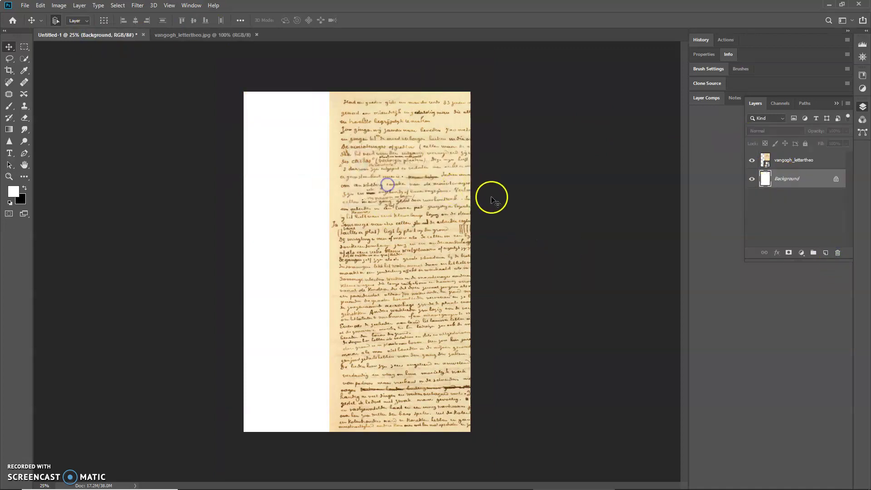
# Shift the vangogh_lettertheo layer to the canvas's left edge and scale it to about 87.7% so it covers the whole page
pyautogui.click(793, 159)
pyautogui.moveTo(403, 266); pyautogui.dragTo(315, 263)
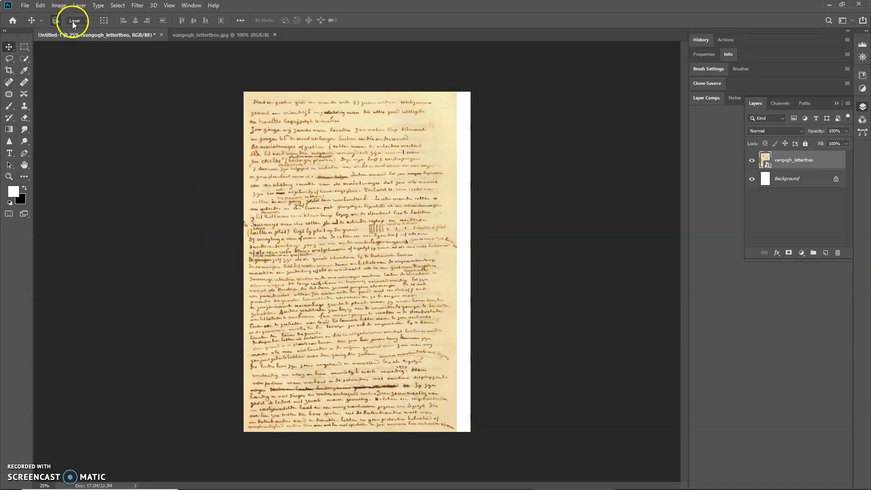
pyautogui.click(40, 6)
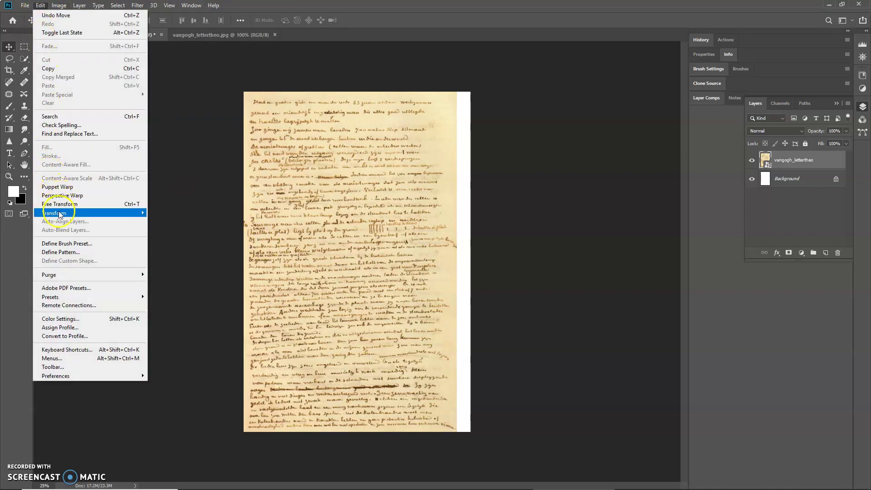
pyautogui.moveTo(60, 214)
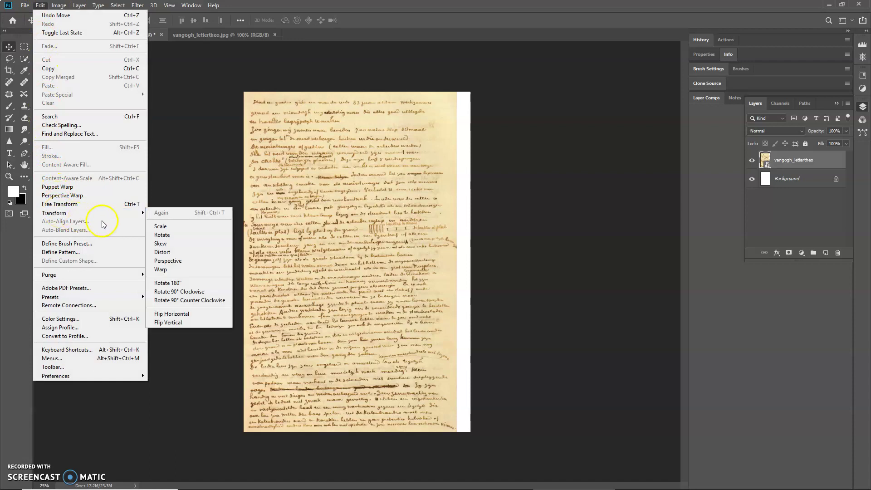
pyautogui.click(176, 226)
pyautogui.moveTo(457, 432); pyautogui.dragTo(493, 478)
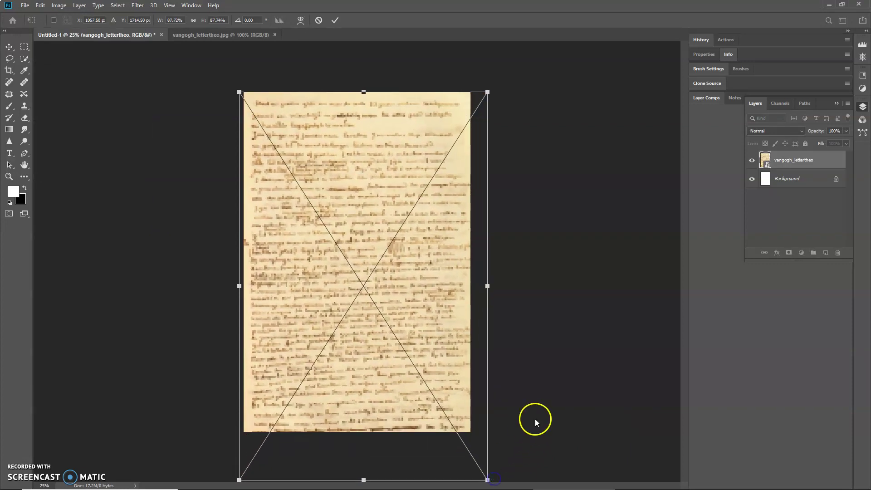
pyautogui.click(334, 20)
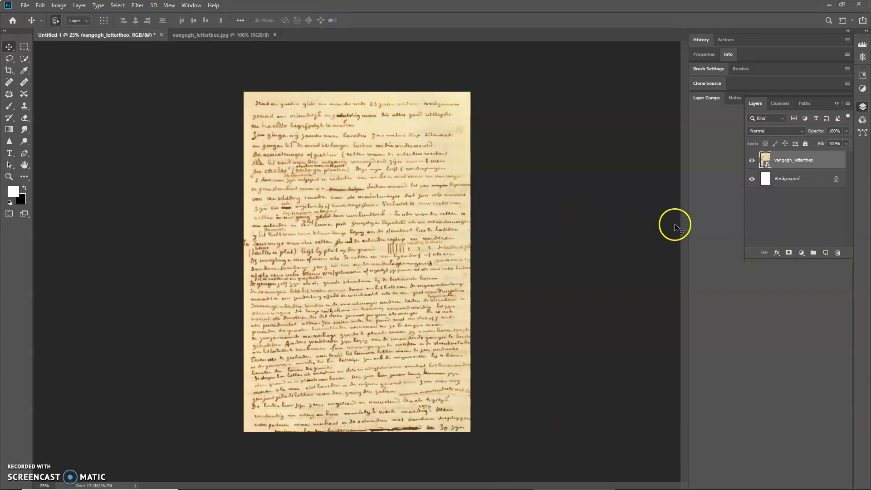
# Try to open the 783px-Vincent_van_Gogh_-_National_Gallery_of_Art portrait from the Loui Jover Style folder
pyautogui.click(24, 6)
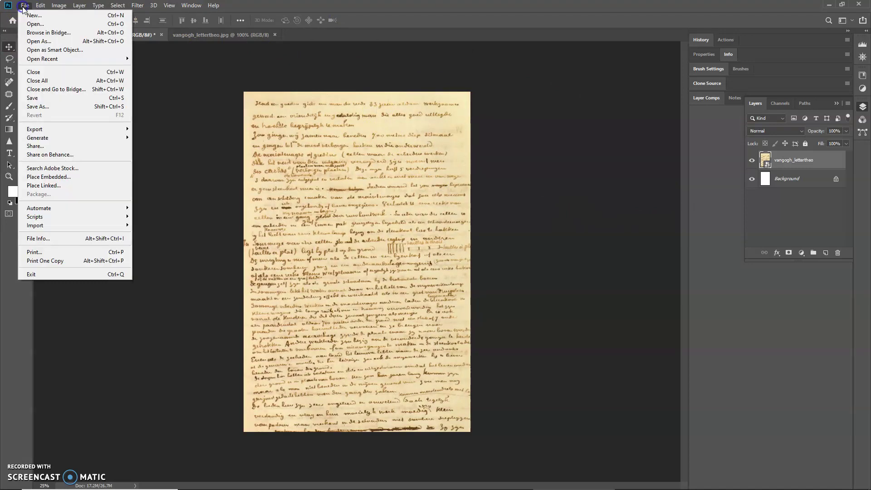
pyautogui.click(37, 25)
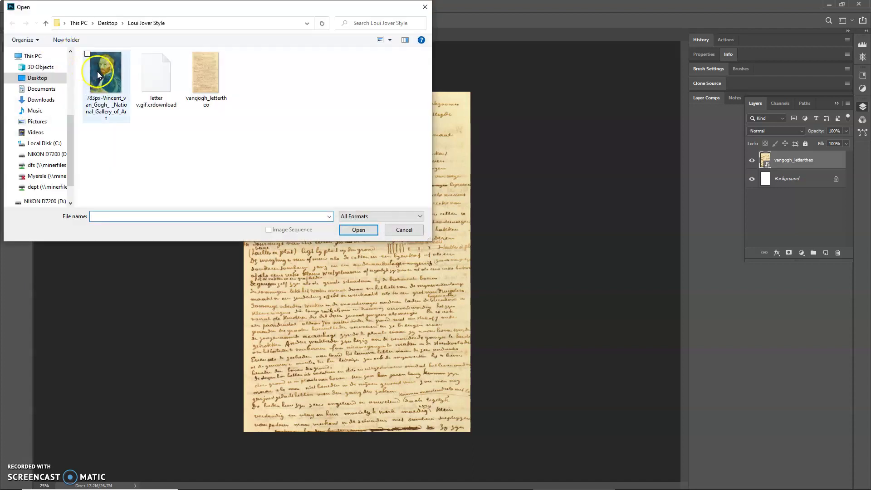
pyautogui.click(104, 74)
pyautogui.click(358, 230)
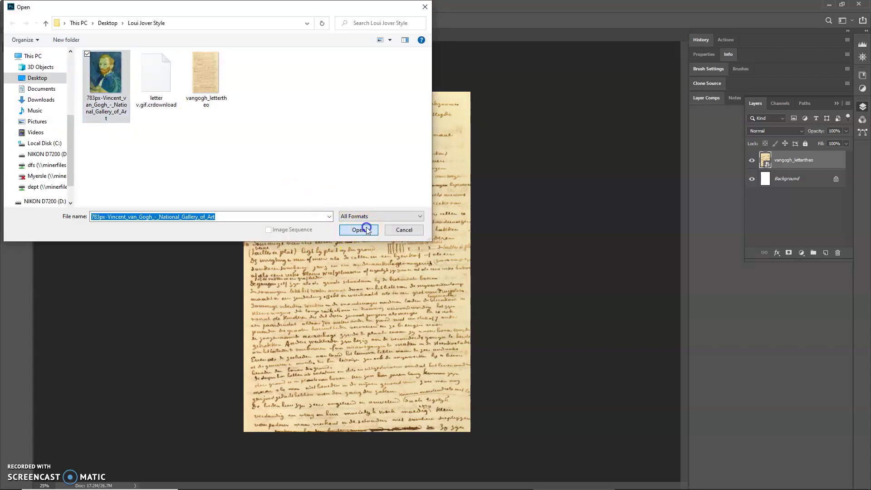
pyautogui.click(432, 185)
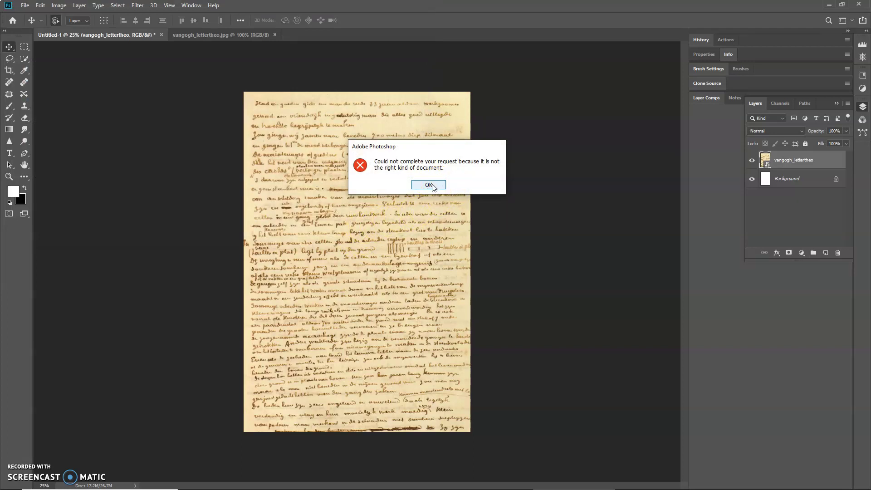
pyautogui.click(432, 186)
# Switch to the Loui Jover Style folder in File Explorer and open the Van Gogh portrait in Photos
pyautogui.moveTo(369, 488)
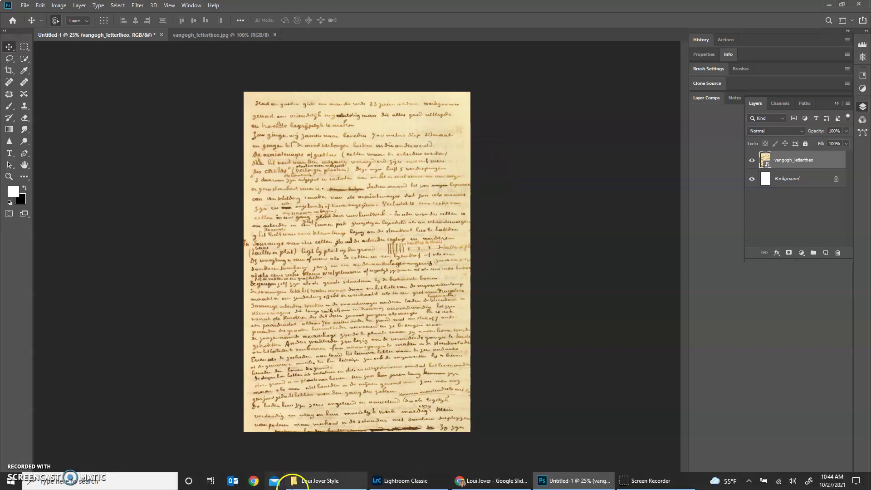
pyautogui.click(333, 479)
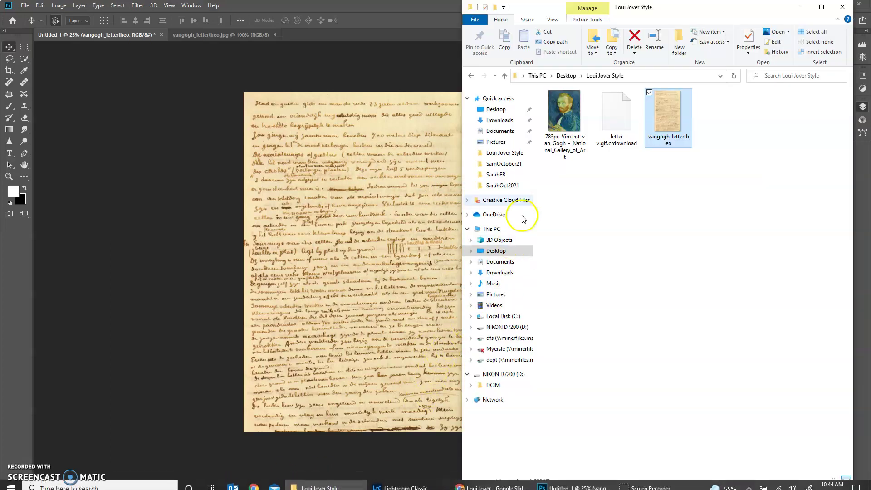
pyautogui.click(573, 132)
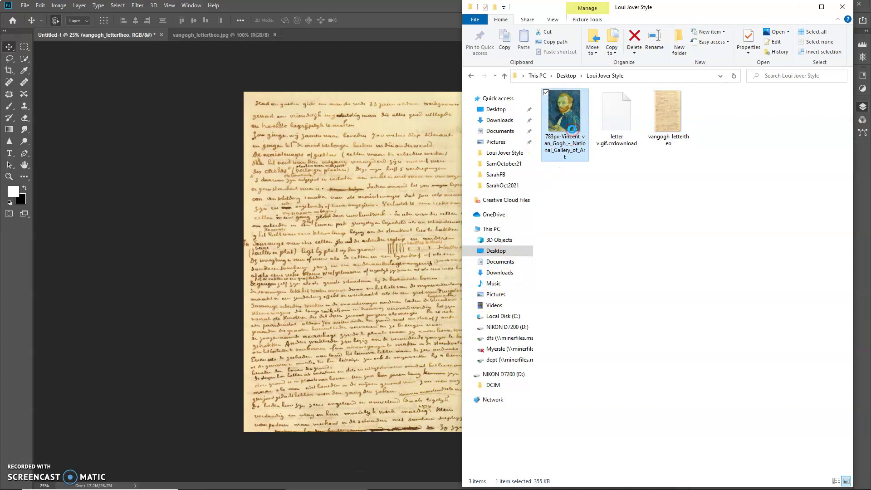
pyautogui.rightClick(572, 130)
pyautogui.click(570, 122)
pyautogui.doubleClick(561, 154)
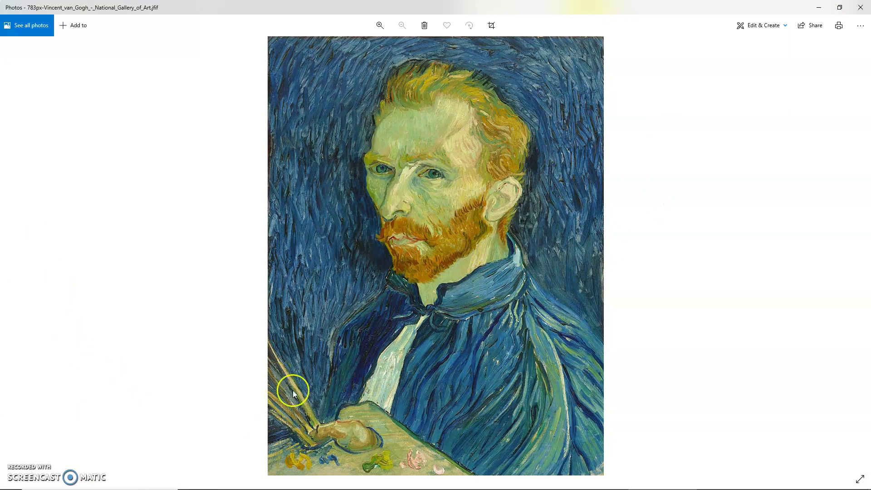
# Launch Snipping Tool and capture a rectangular snip of the whole Van Gogh portrait shown in Photos
pyautogui.click(95, 479)
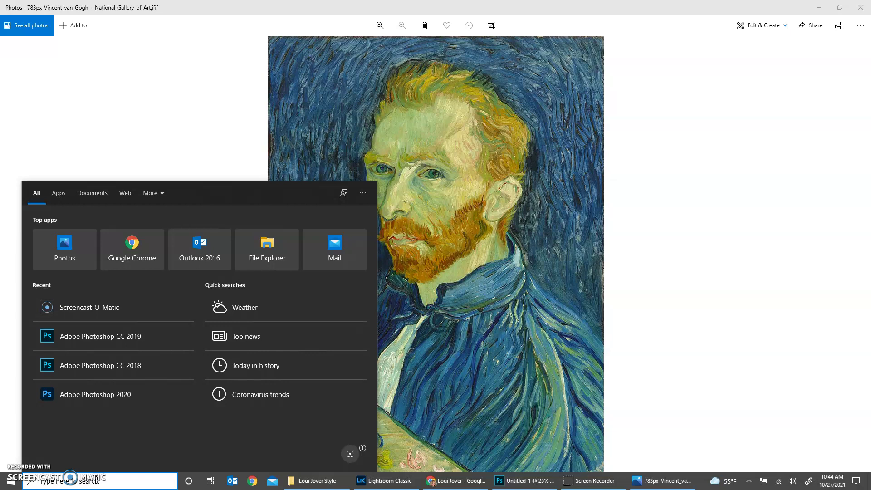
pyautogui.write('snipping tool')
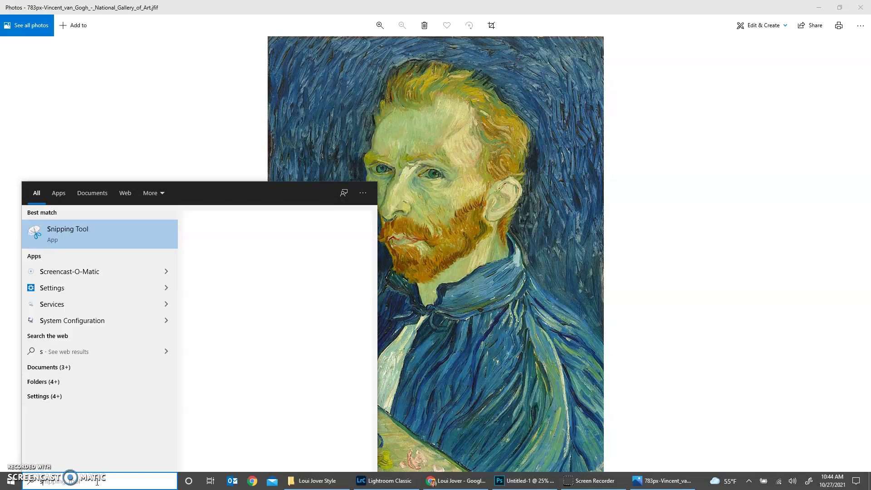
pyautogui.click(92, 234)
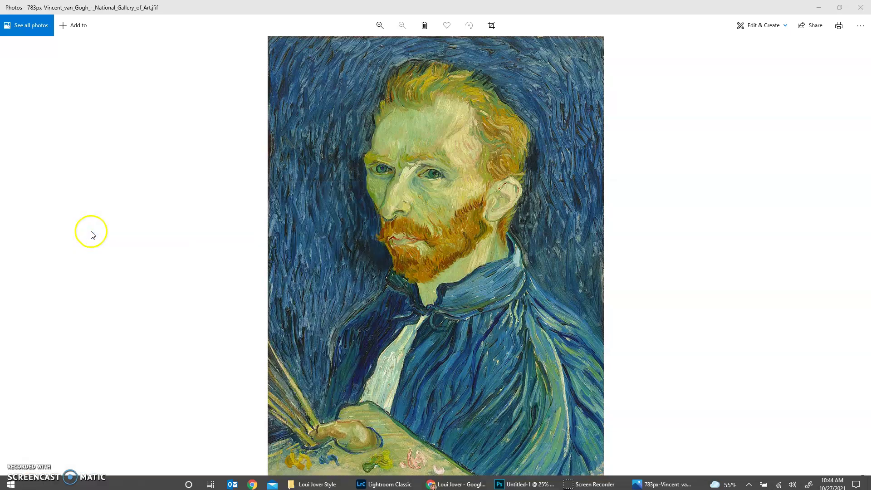
pyautogui.click(628, 237)
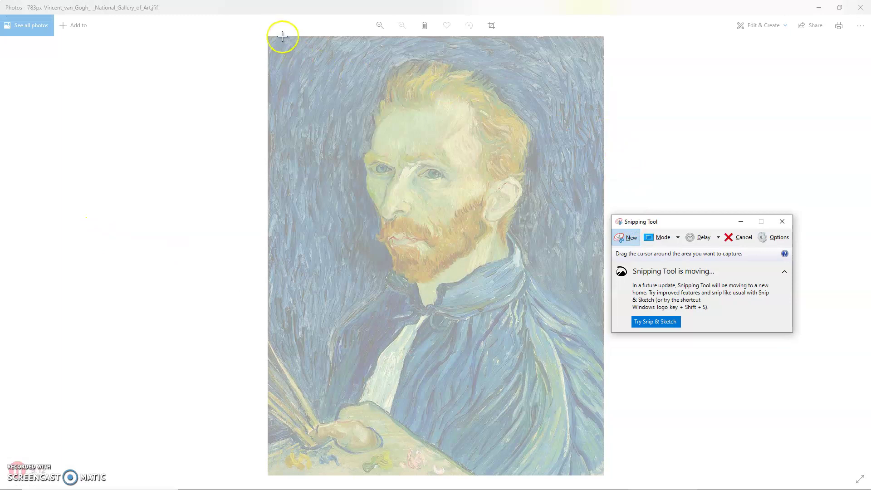
pyautogui.moveTo(269, 37)
pyautogui.mouseDown()
pyautogui.moveTo(453, 237)
pyautogui.moveTo(601, 474)
pyautogui.mouseUp()
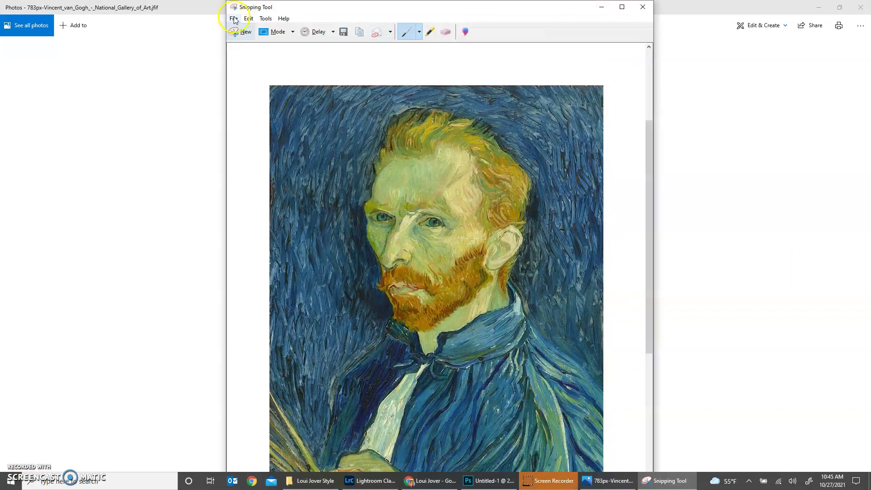
# Save the snip as a PNG named Vincent in the Desktop's Loui Jover Style folder and close Snipping Tool
pyautogui.click(234, 20)
pyautogui.click(243, 44)
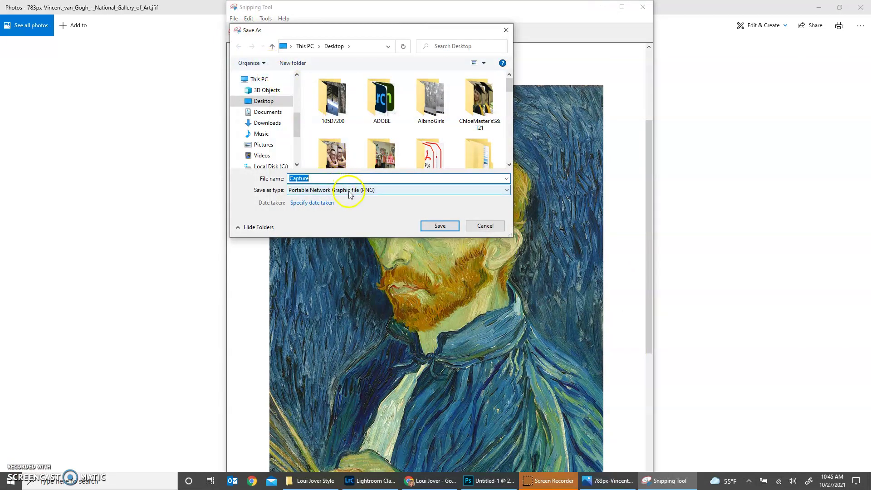
pyautogui.click(354, 191)
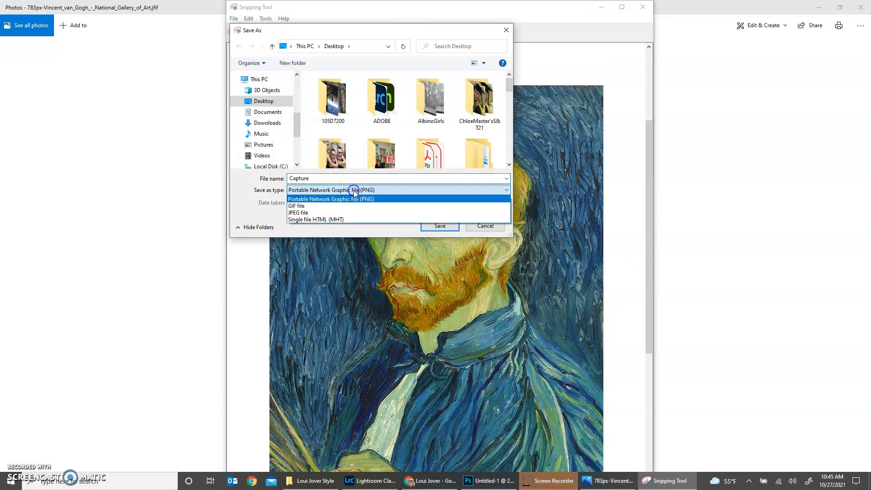
pyautogui.click(320, 190)
pyautogui.doubleClick(315, 177)
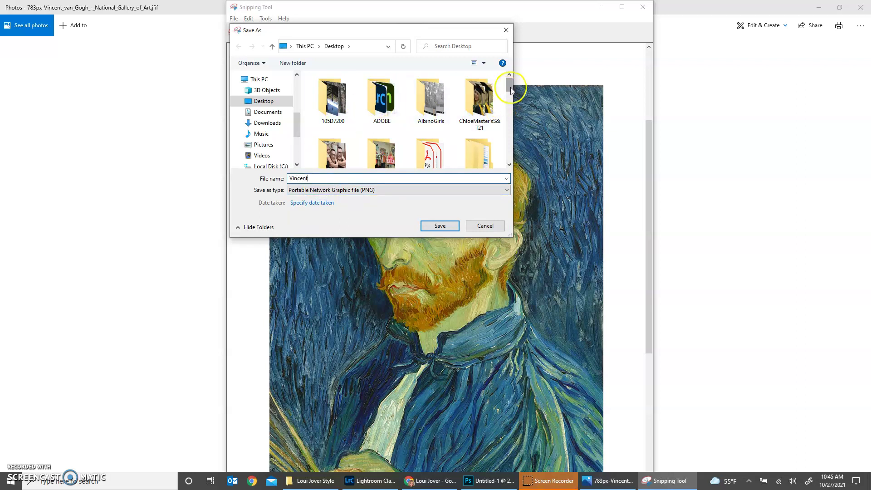
pyautogui.click(511, 103)
pyautogui.moveTo(511, 103); pyautogui.dragTo(507, 133)
pyautogui.doubleClick(430, 82)
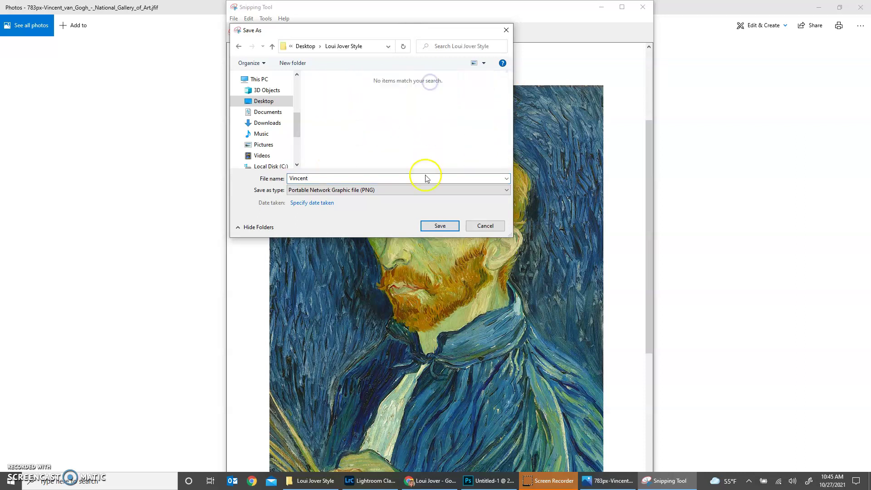
pyautogui.click(442, 226)
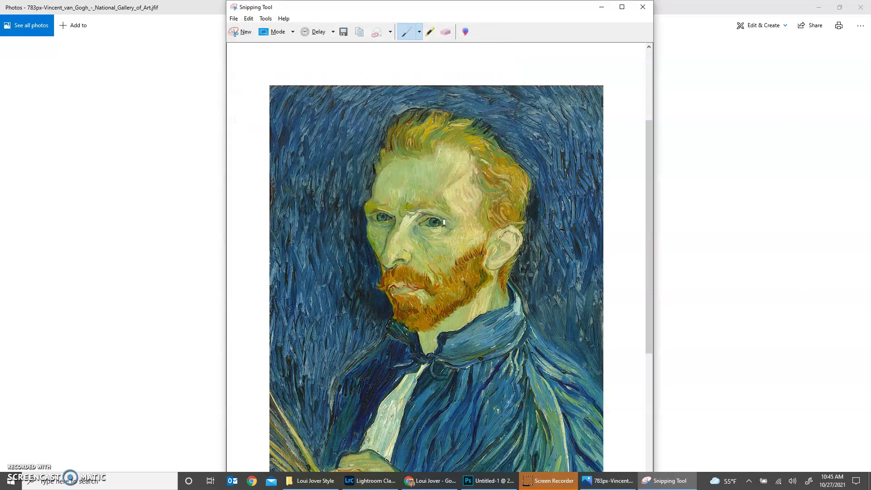
pyautogui.click(643, 7)
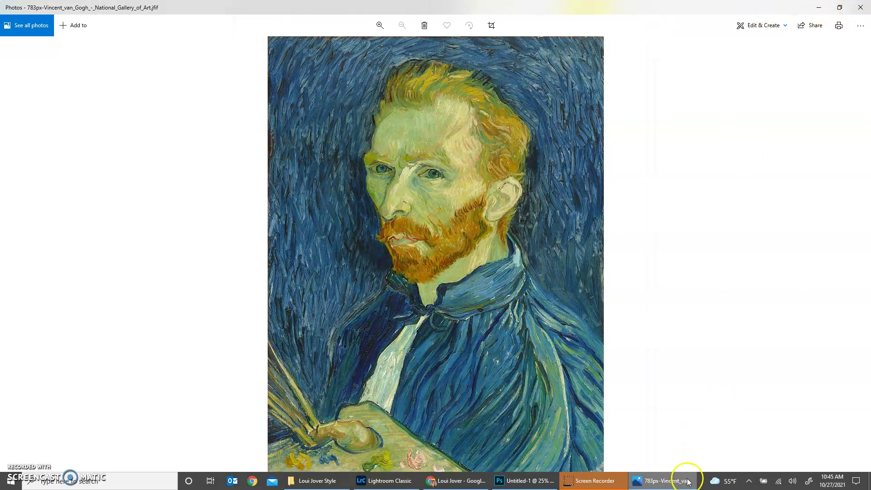
# Switch to Photoshop and open the Vincent image from the Loui Jover Style folder with the Move tool active
pyautogui.click(520, 485)
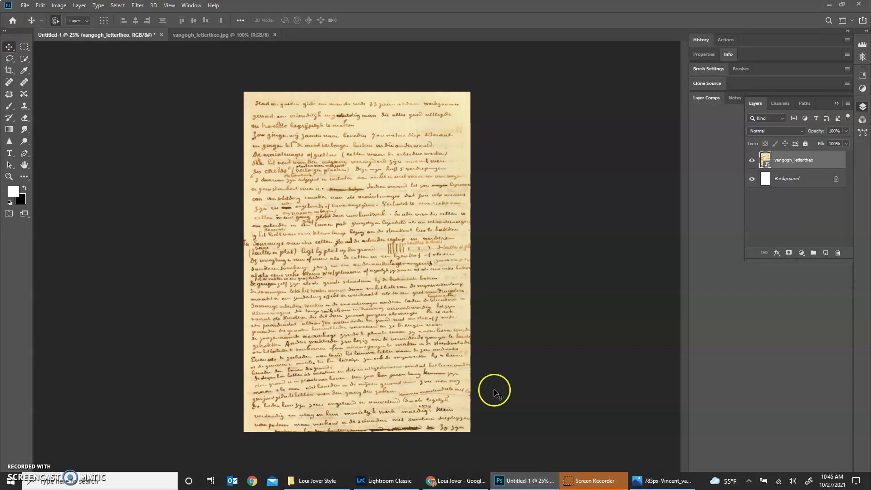
pyautogui.click(25, 5)
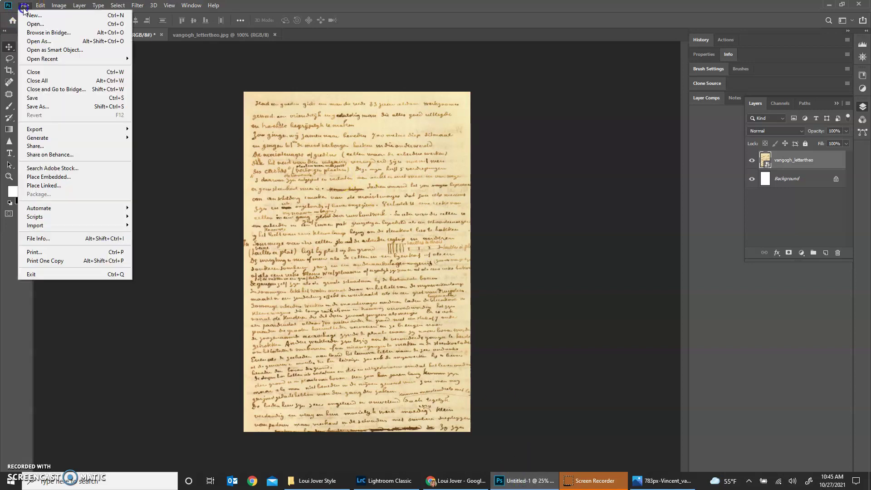
pyautogui.click(27, 25)
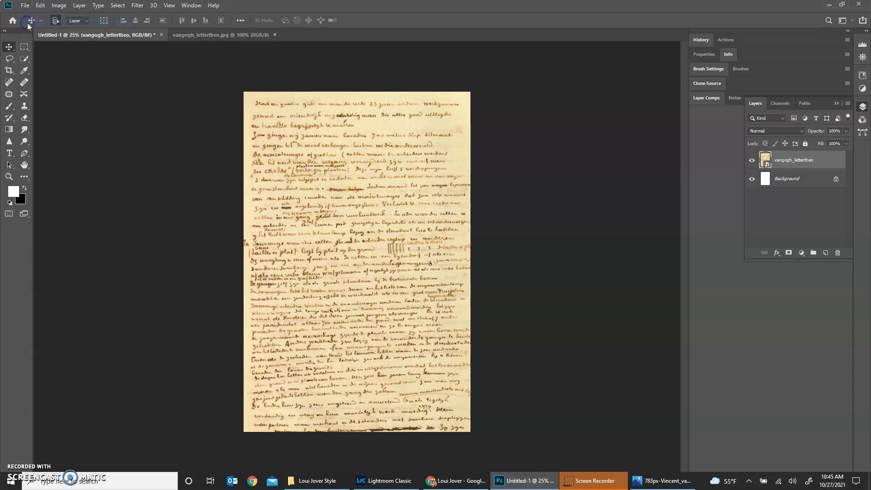
pyautogui.click(253, 77)
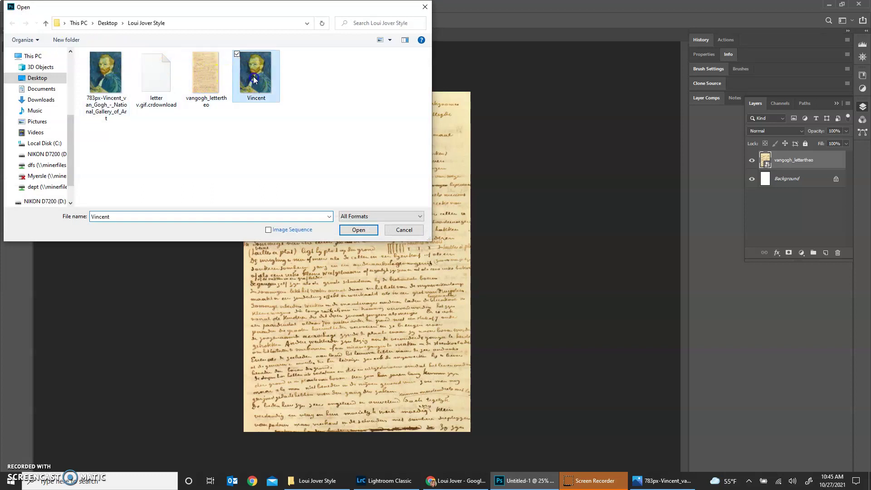
pyautogui.click(356, 235)
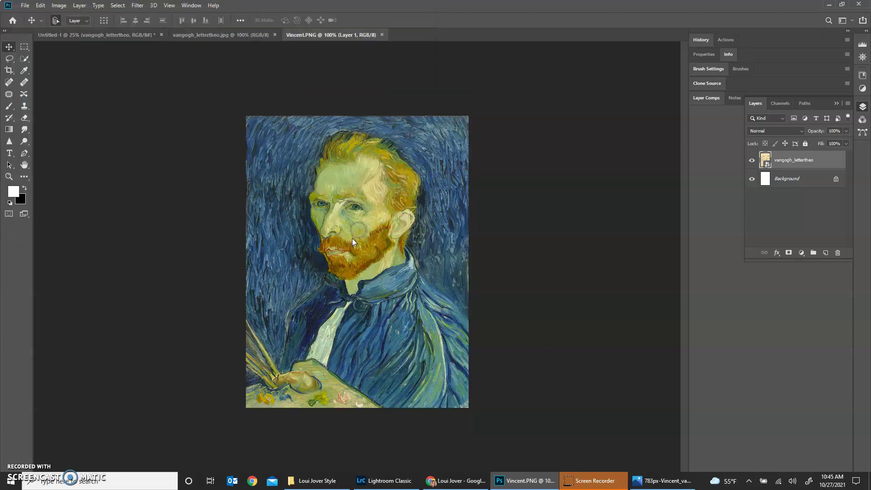
pyautogui.click(9, 46)
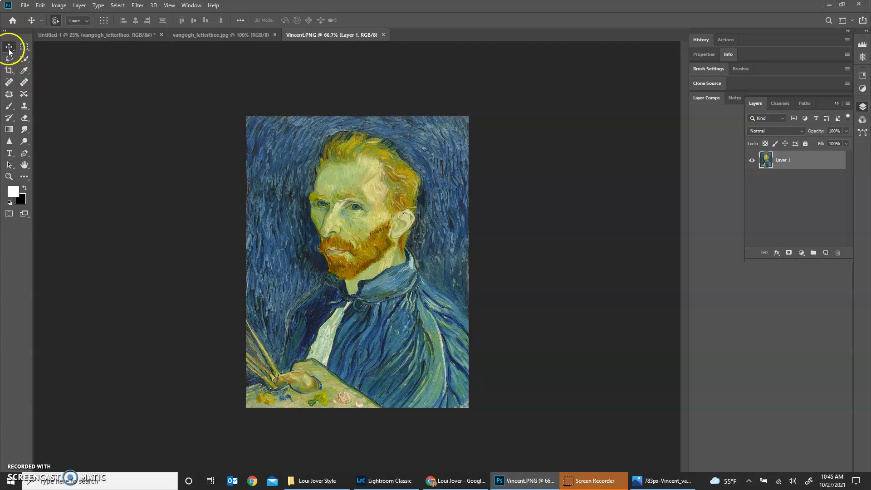
pyautogui.moveTo(384, 221)
pyautogui.mouseDown()
pyautogui.moveTo(175, 72)
pyautogui.moveTo(382, 216)
pyautogui.mouseUp()
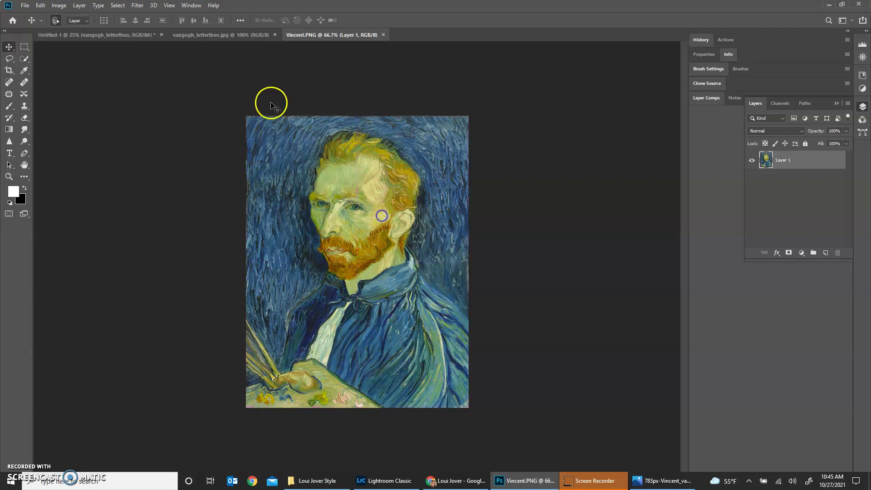
# Place the Vincent file from the Loui Jover Style folder into Untitled-1 over the letter and commit it
pyautogui.click(78, 37)
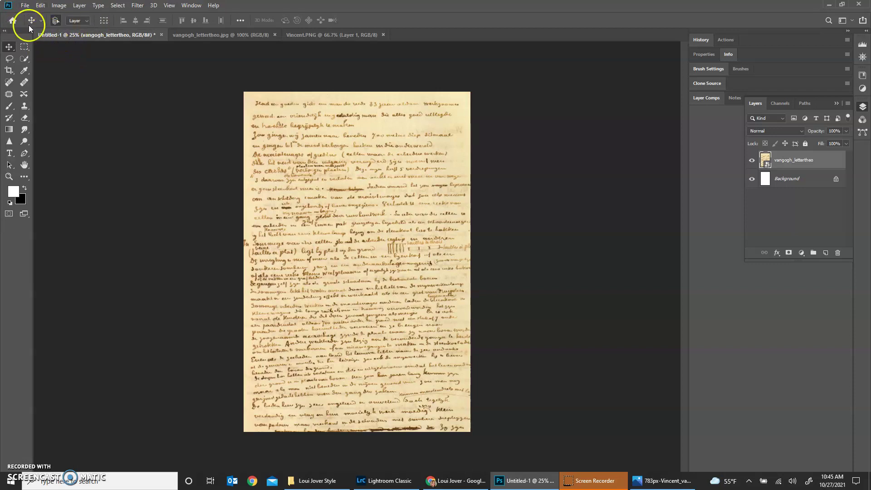
pyautogui.click(305, 482)
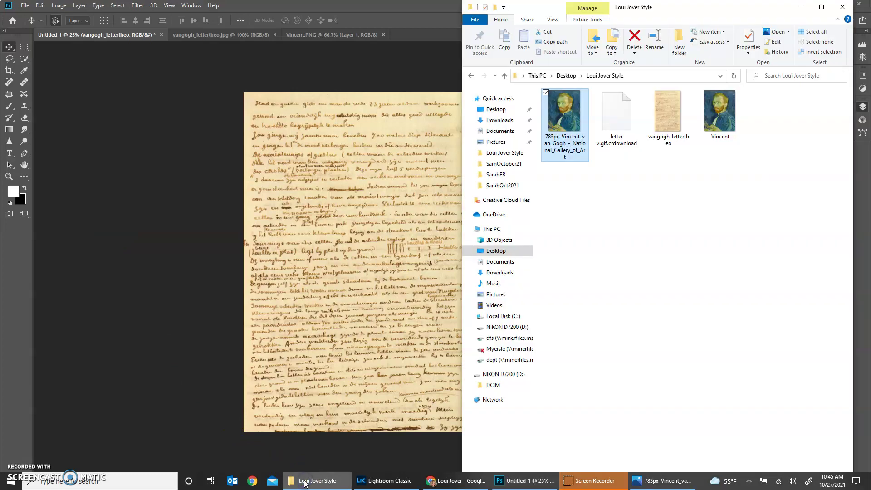
pyautogui.moveTo(715, 114); pyautogui.dragTo(387, 250)
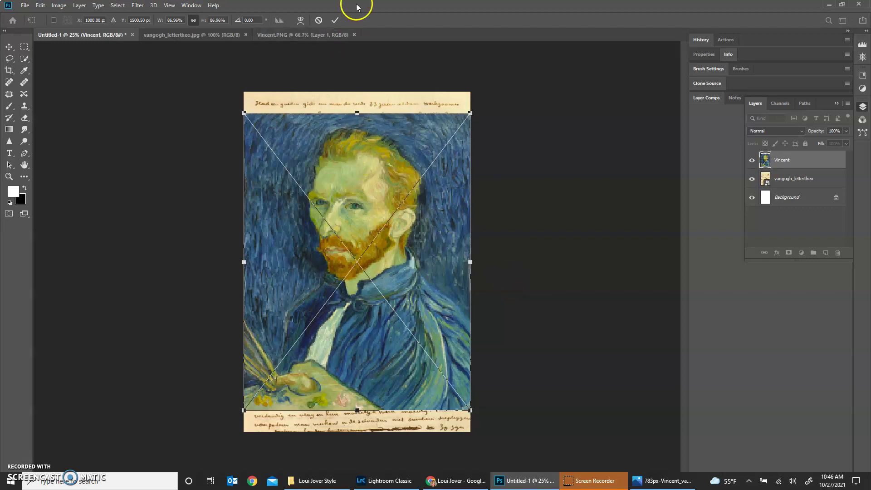
pyautogui.click(334, 22)
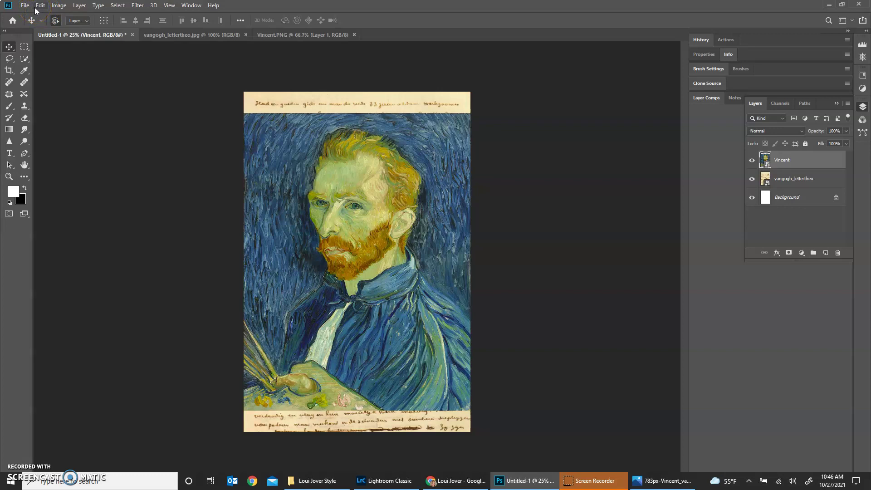
# Try to open letter v.gif.crdownload from the Loui Jover Style folder, dismiss the File Identifier dialog and close the folder
pyautogui.click(336, 482)
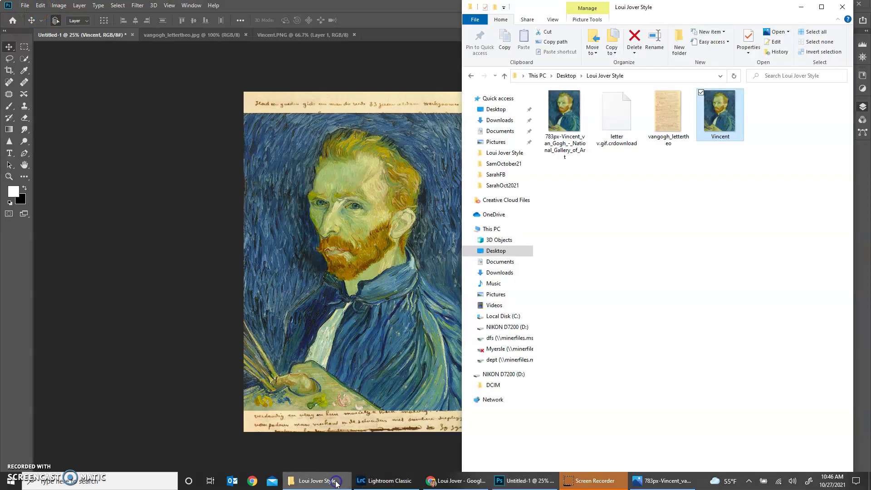
pyautogui.doubleClick(619, 132)
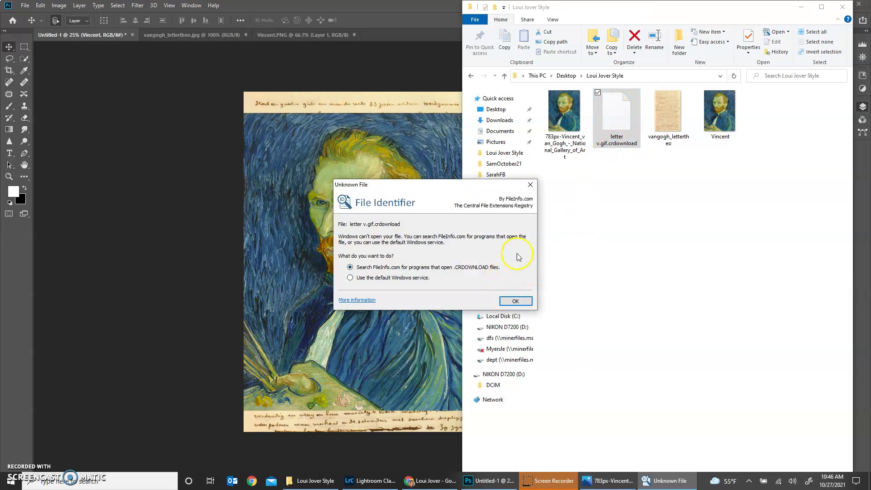
pyautogui.click(530, 185)
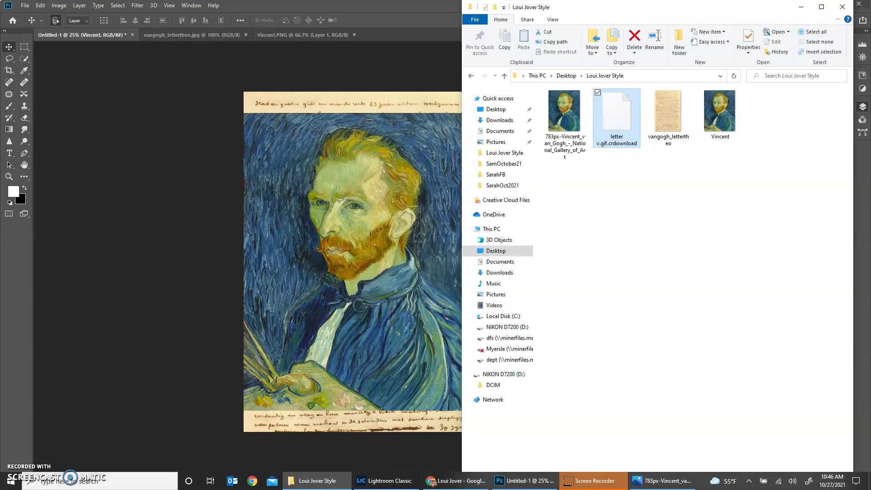
pyautogui.click(842, 7)
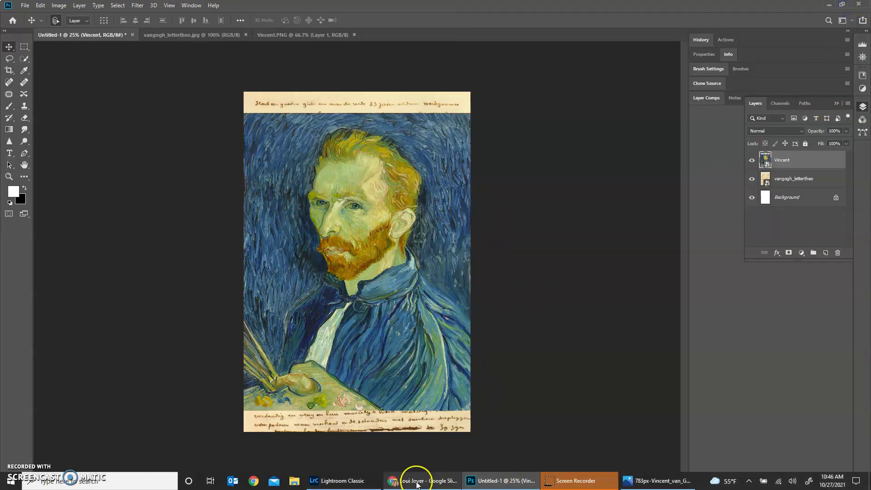
# Try to place the letter v image from File Explorer's recent files into Untitled-1
pyautogui.moveTo(417, 484)
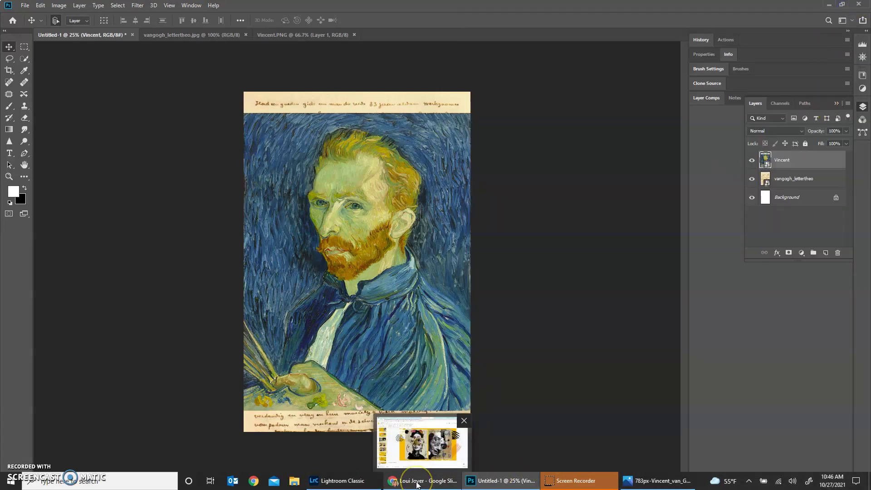
pyautogui.click(295, 482)
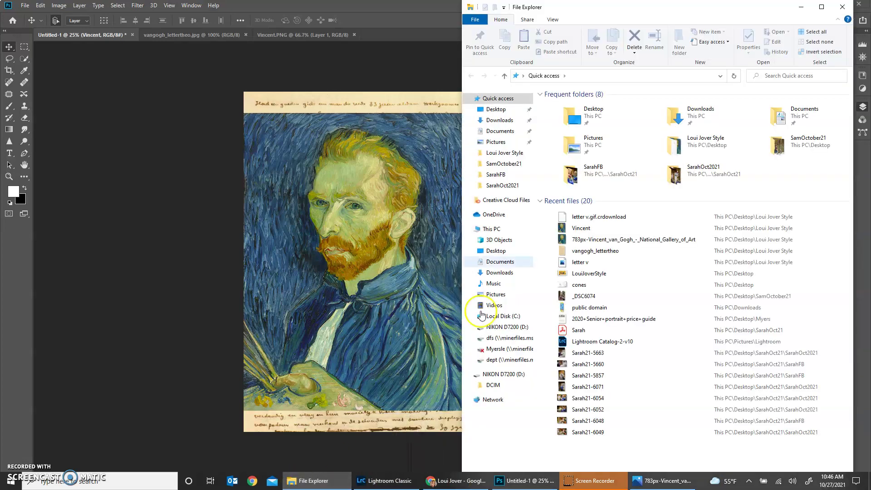
pyautogui.click(605, 263)
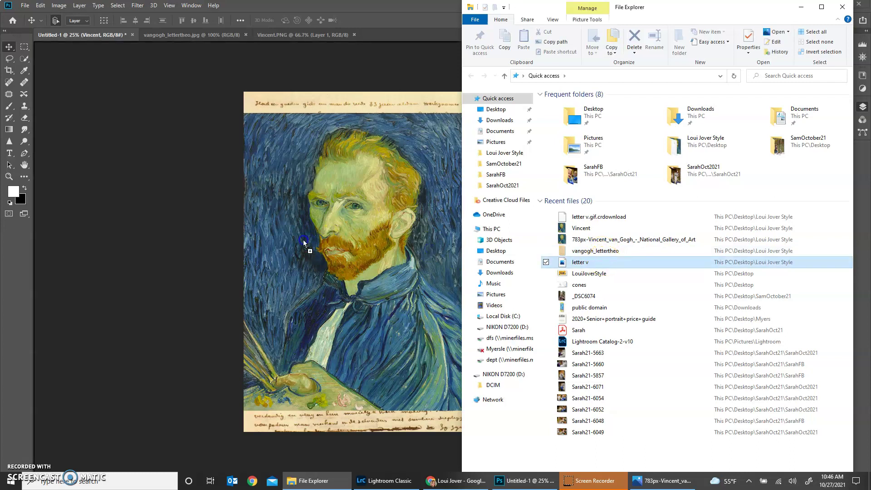
pyautogui.click(320, 266)
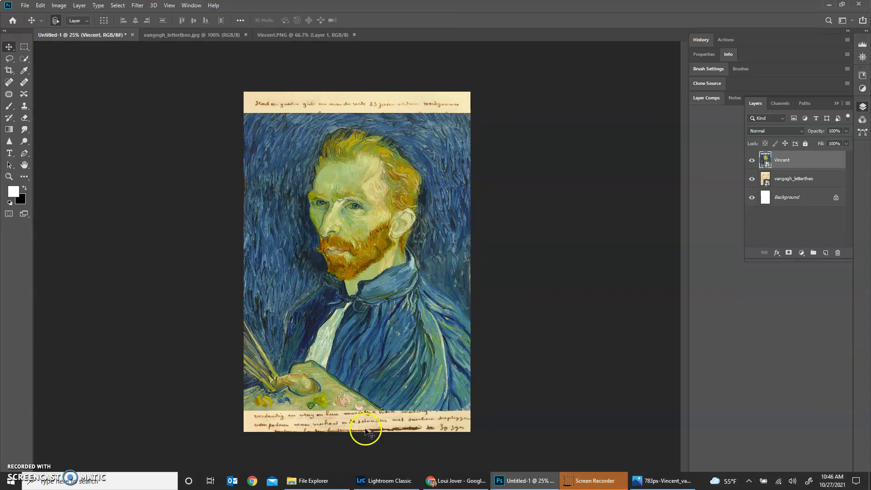
pyautogui.click(25, 5)
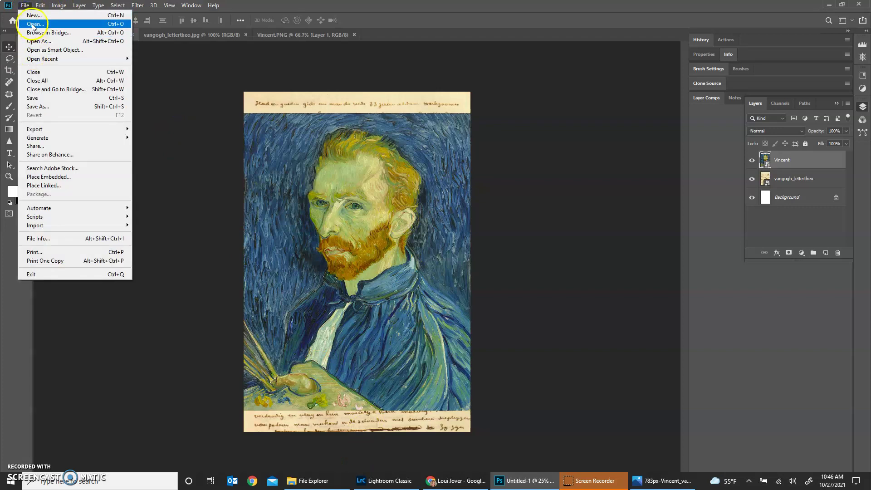
pyautogui.click(33, 25)
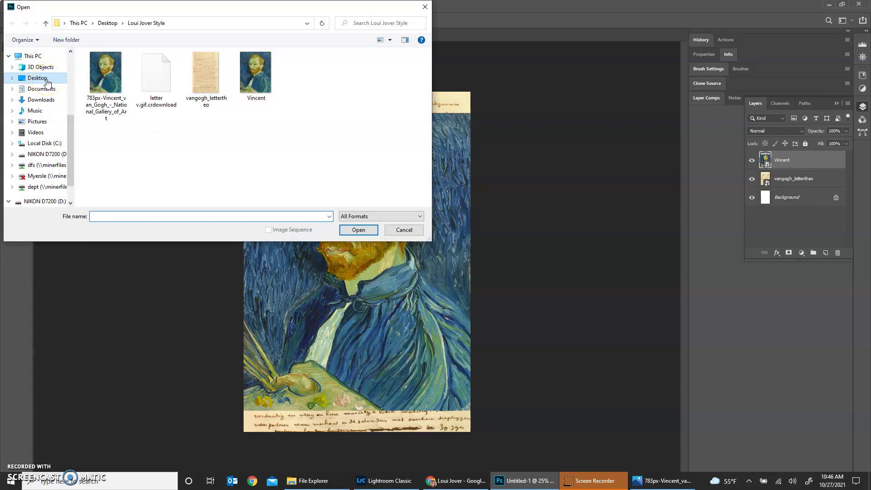
pyautogui.click(36, 79)
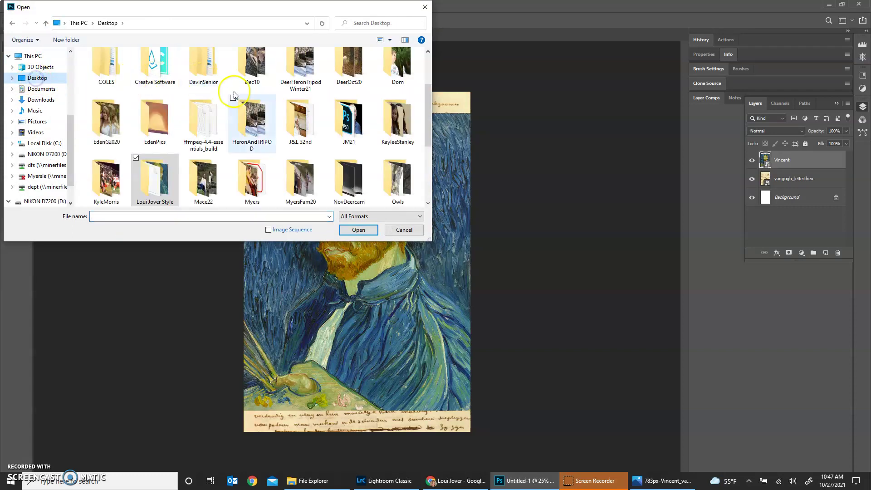
pyautogui.scroll(3, 339, 130)
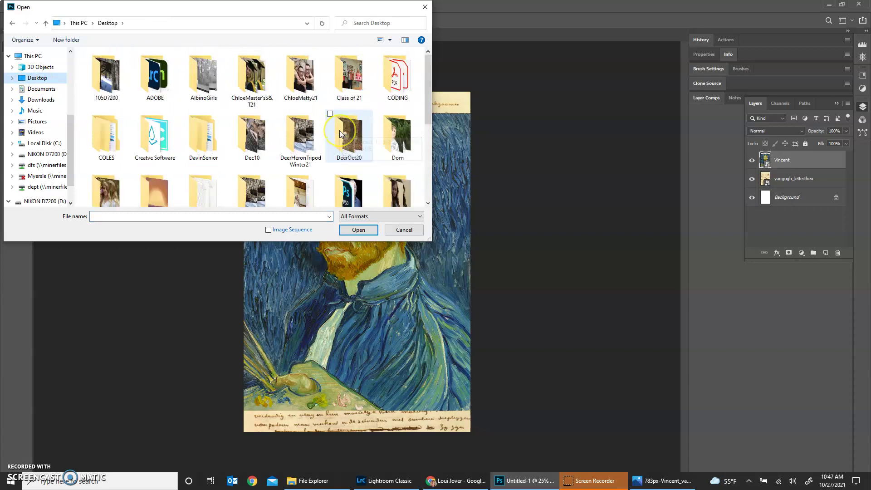
pyautogui.click(403, 230)
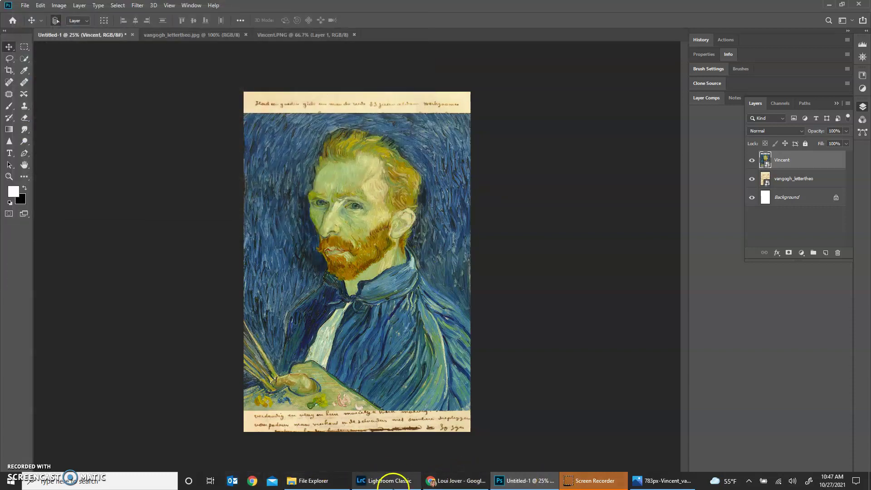
# Switch to Chrome and return to the "vintage letter V" image search
pyautogui.click(456, 480)
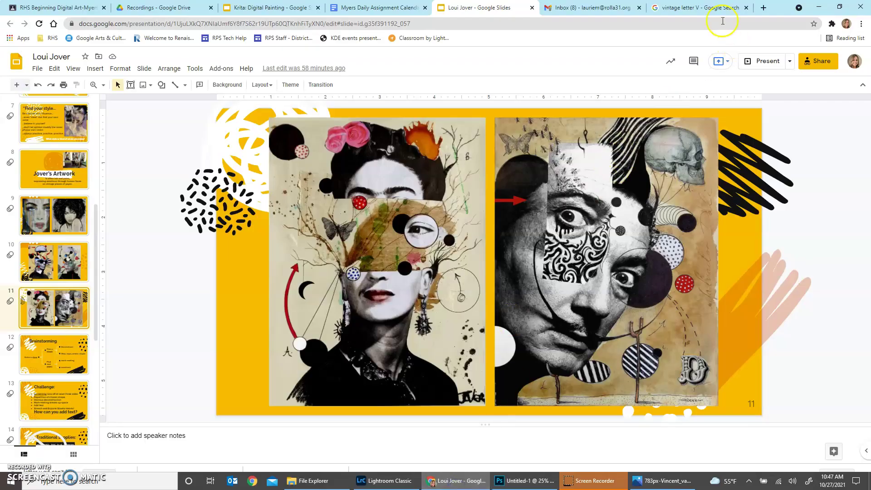
pyautogui.click(694, 8)
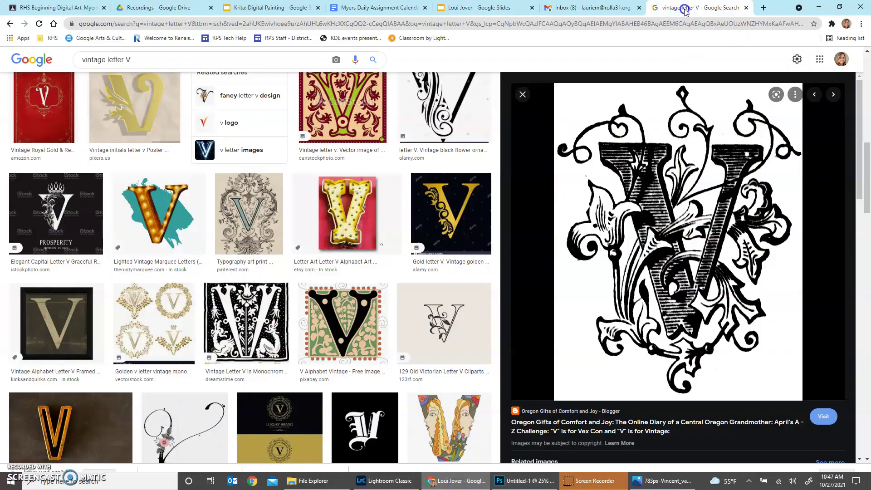
# Try to save the black-and-white vintage V as a GIF from its source blog page, cancel the save and close the page
pyautogui.rightClick(647, 263)
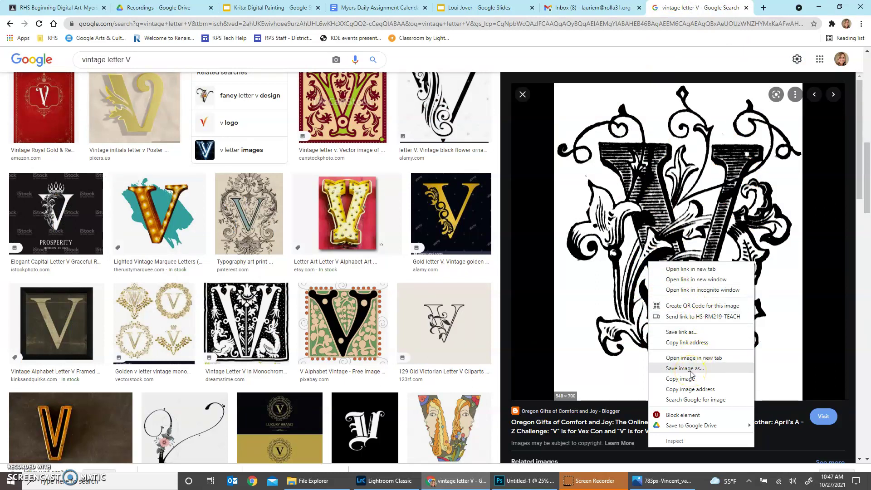
pyautogui.click(627, 272)
pyautogui.click(627, 272)
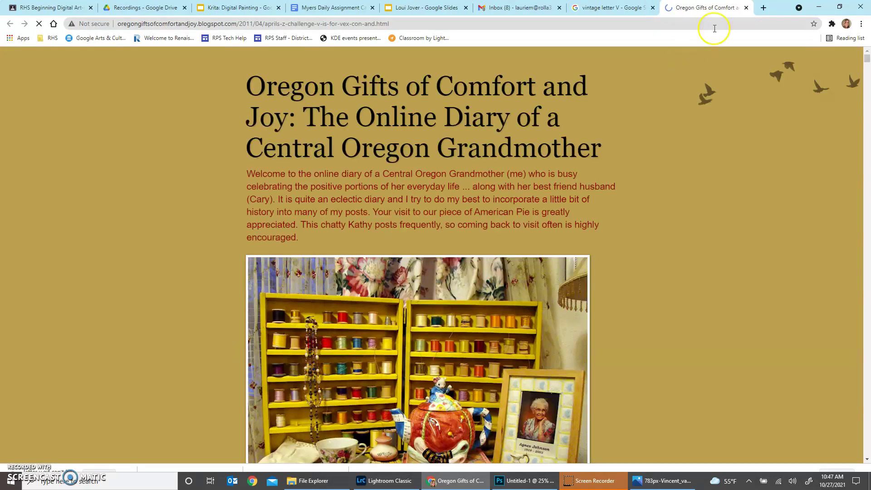
pyautogui.scroll(-8, 689, 222)
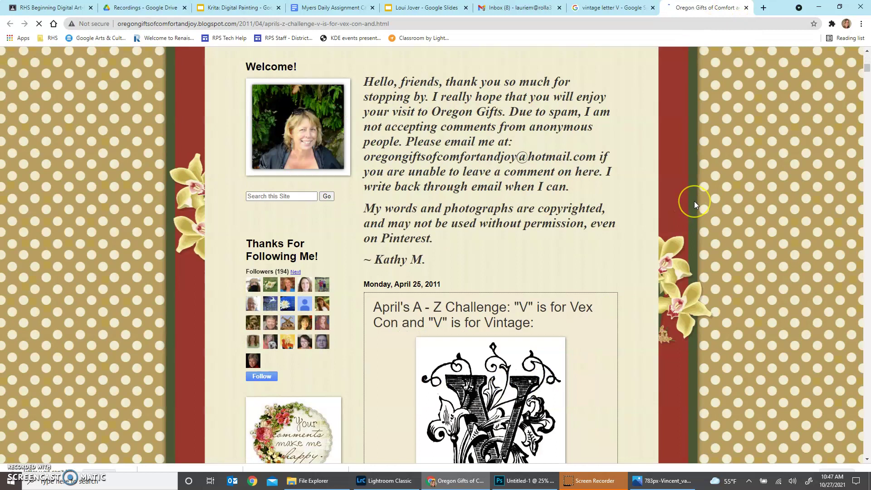
pyautogui.scroll(-4, 694, 200)
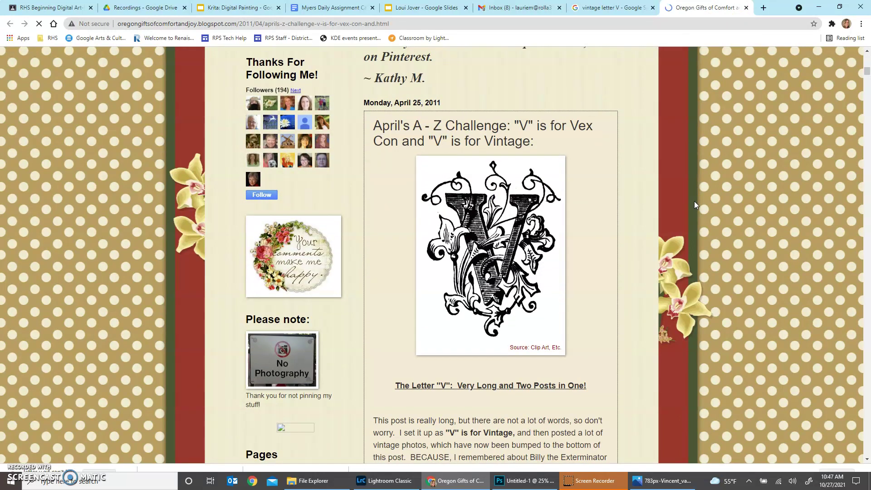
pyautogui.rightClick(485, 239)
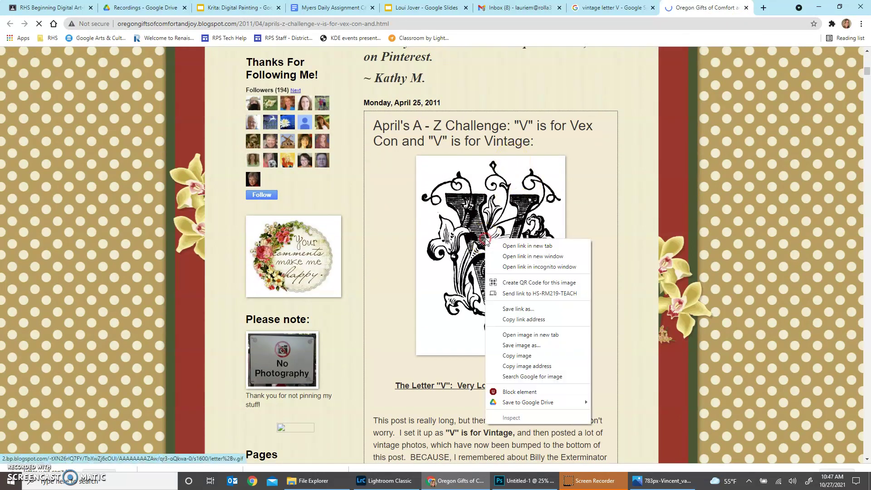
pyautogui.click(528, 347)
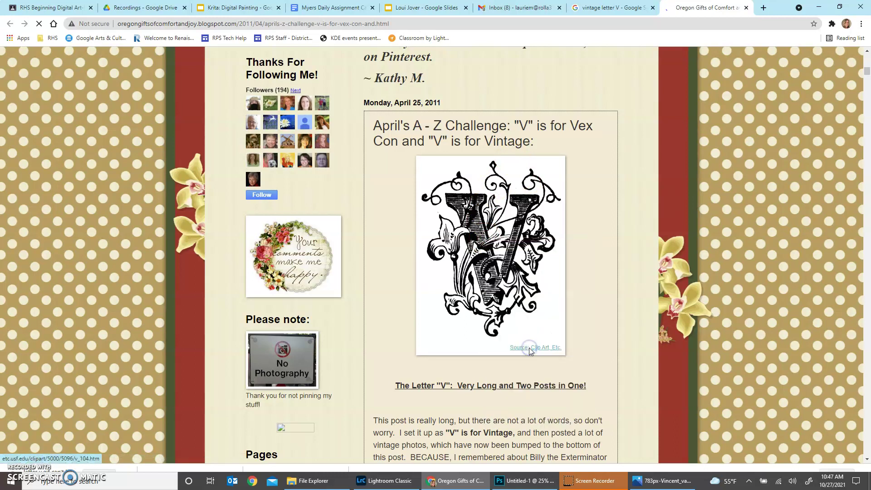
pyautogui.click(138, 183)
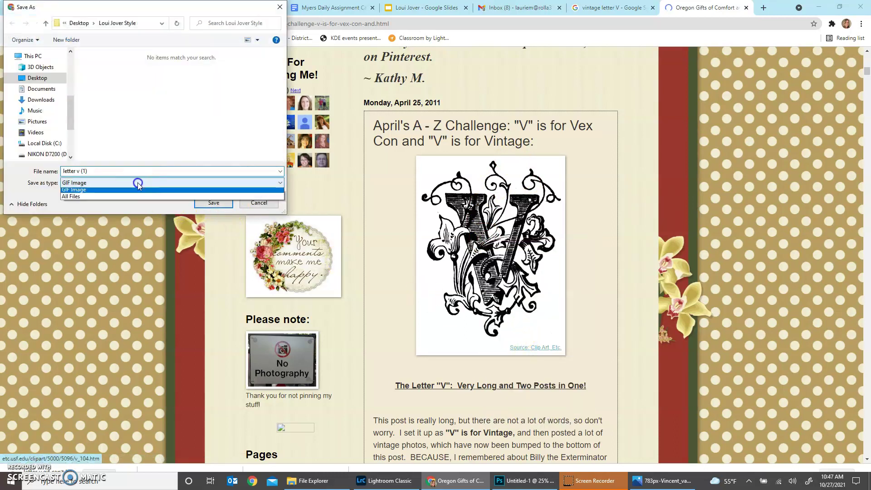
pyautogui.click(137, 182)
pyautogui.click(261, 201)
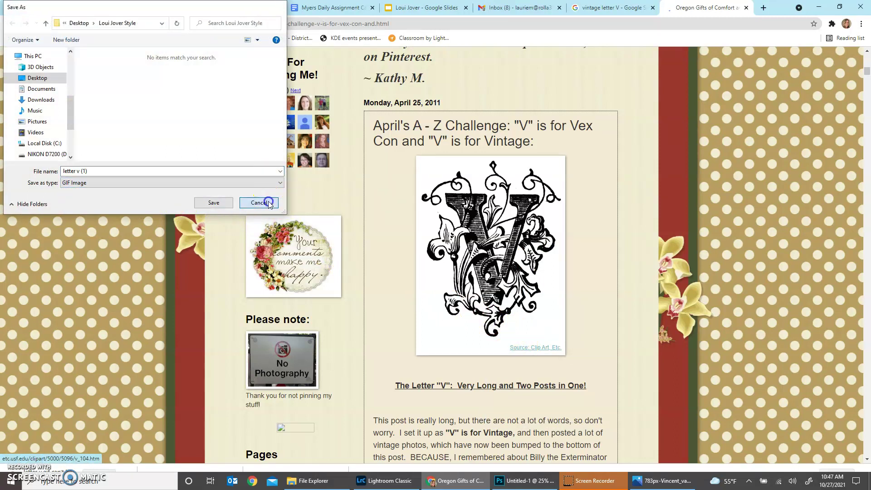
pyautogui.click(746, 8)
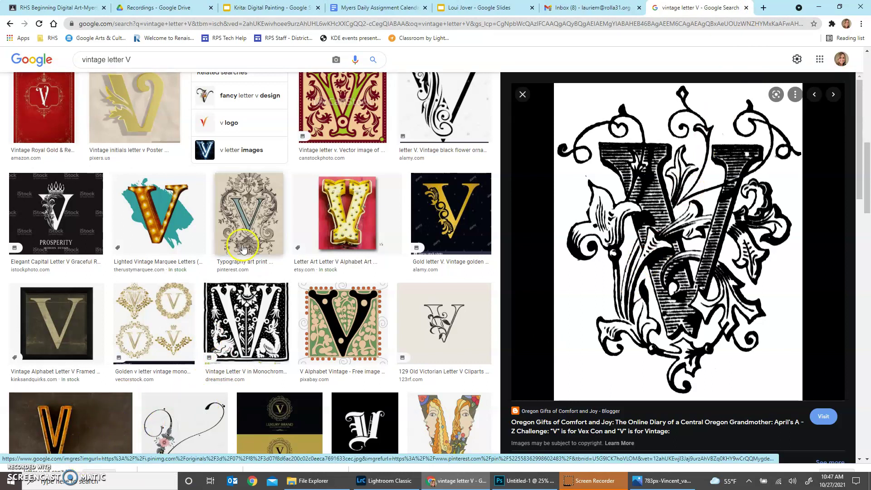
# Save the Typography art print V image from the search results into the Loui Jover Style folder as a JPEG
pyautogui.click(267, 260)
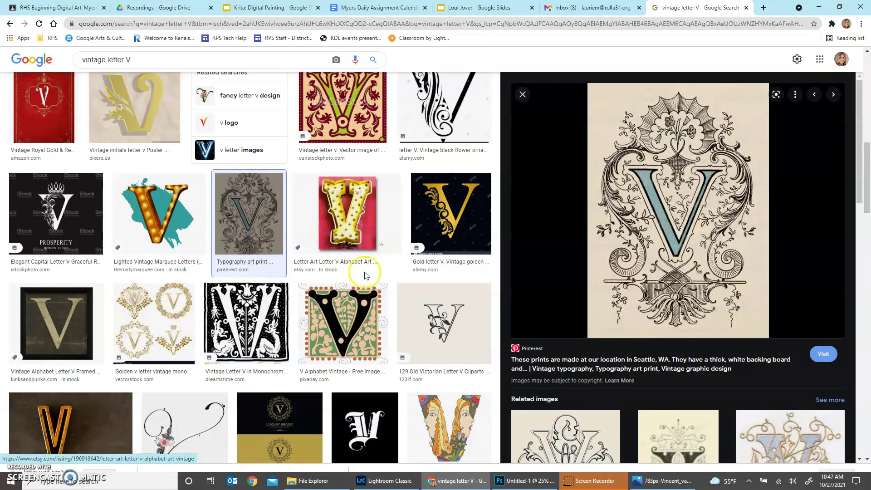
pyautogui.rightClick(698, 223)
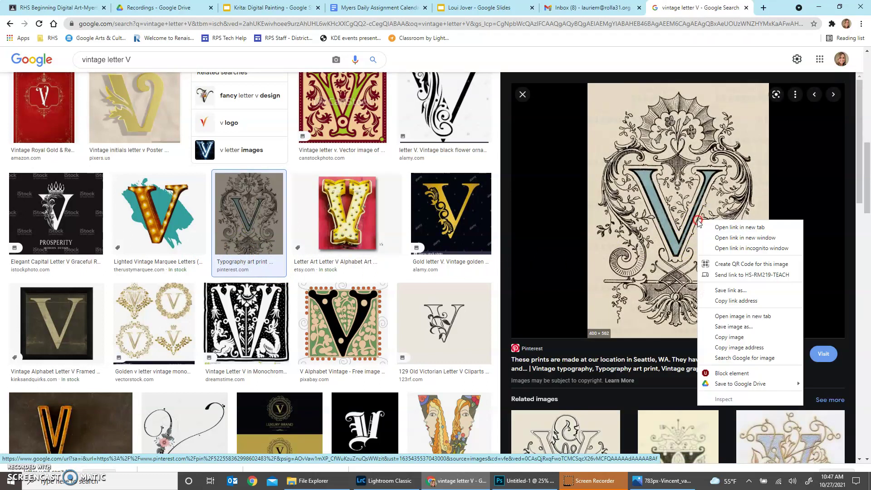
pyautogui.click(727, 327)
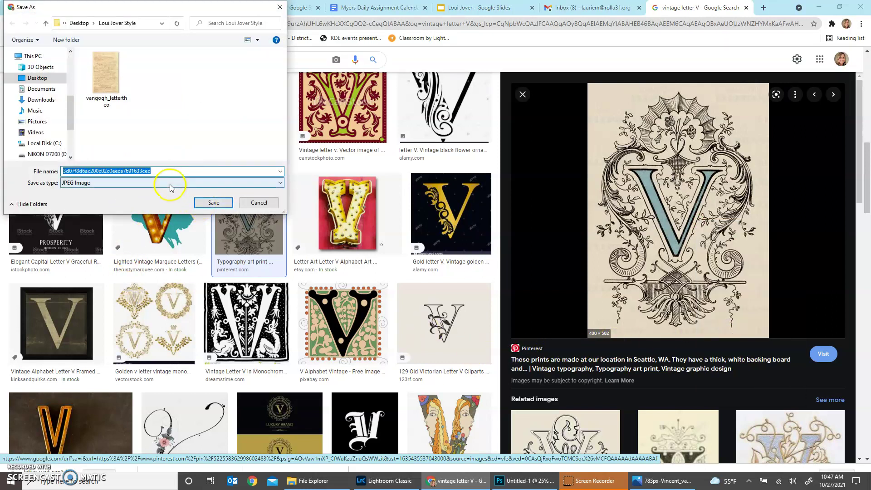
pyautogui.click(210, 203)
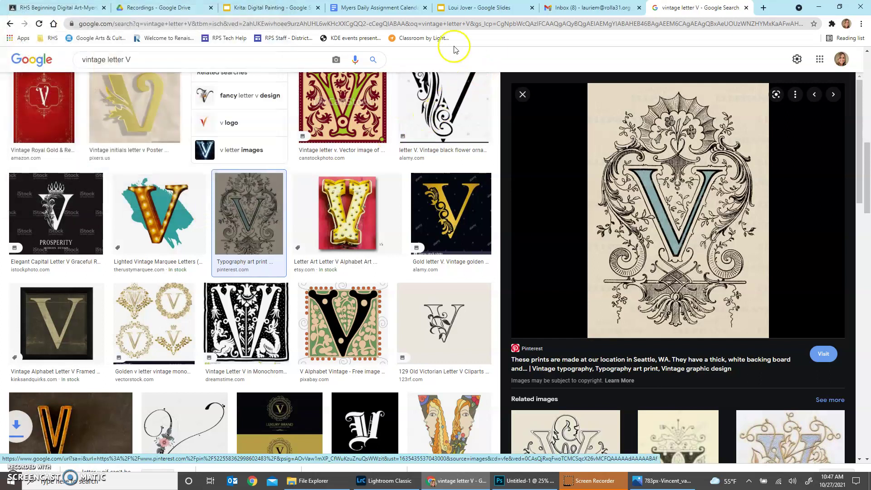
# Switch to Photoshop and open the ornate V image 3d07f8d6ac200c02c0eeca7691633cec from the Loui Jover Style folder
pyautogui.click(521, 485)
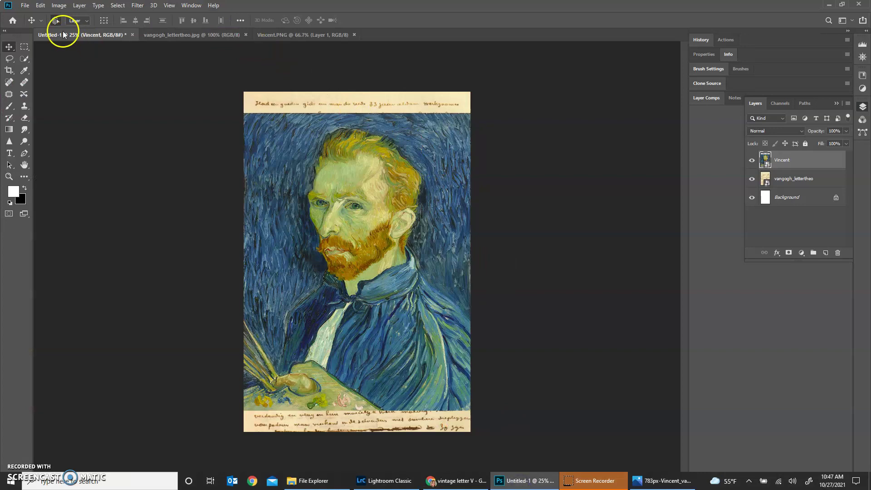
pyautogui.click(26, 6)
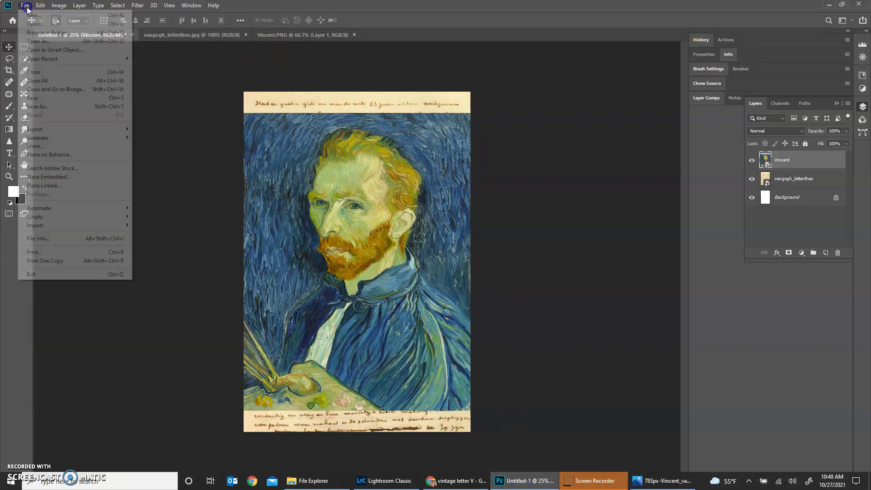
pyautogui.click(40, 25)
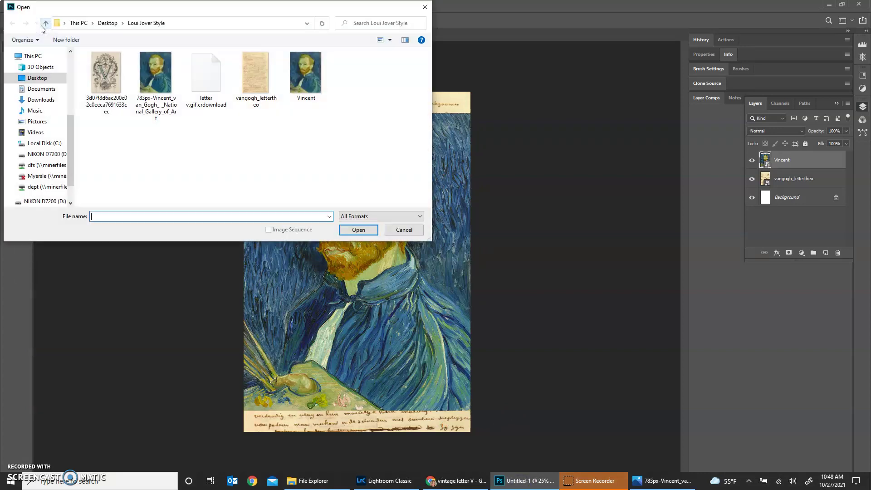
pyautogui.click(106, 76)
pyautogui.click(359, 231)
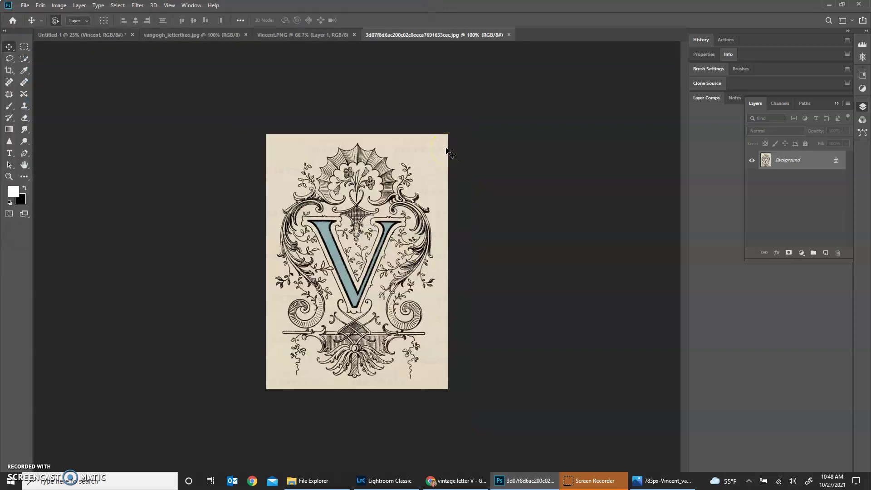
# Move the ornate V image into Untitled-1 over the upper-left corner of the portrait
pyautogui.click(386, 37)
pyautogui.moveTo(345, 229); pyautogui.dragTo(295, 144)
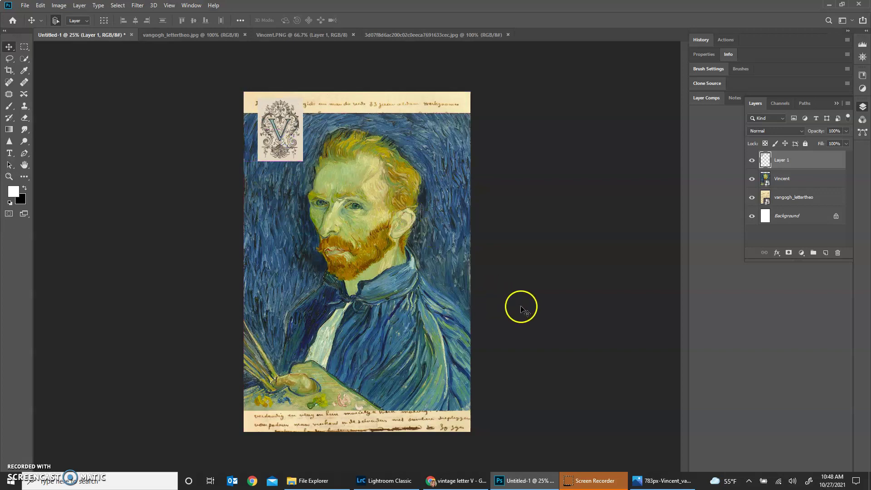
pyautogui.click(331, 482)
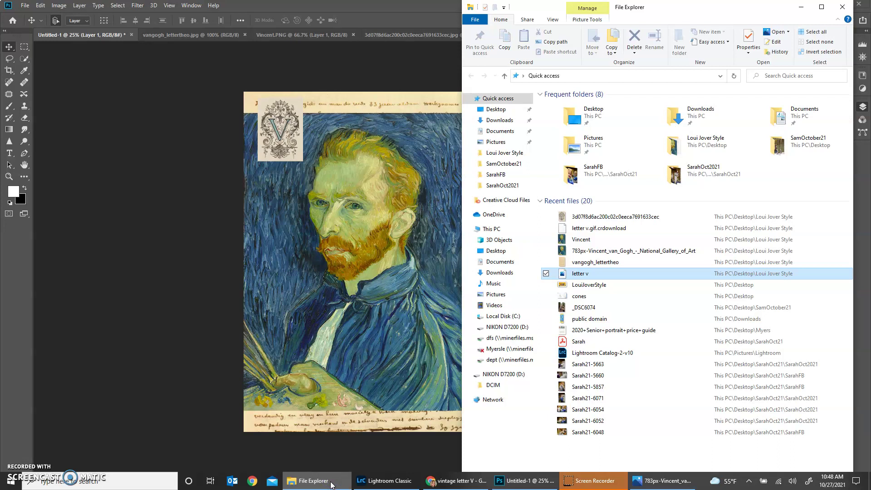
pyautogui.click(120, 314)
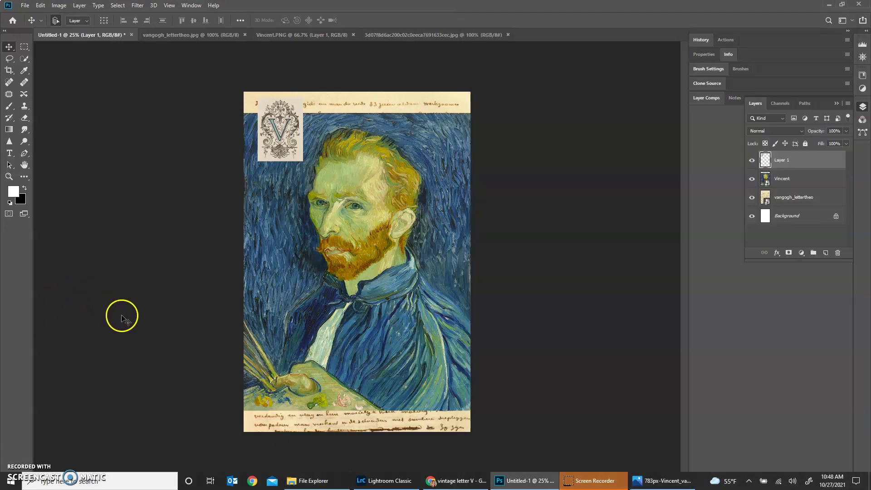
pyautogui.click(839, 218)
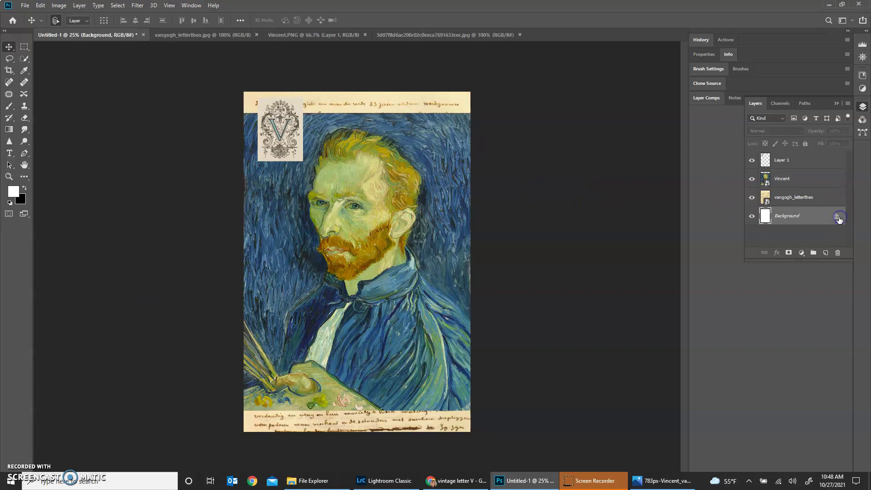
pyautogui.click(823, 200)
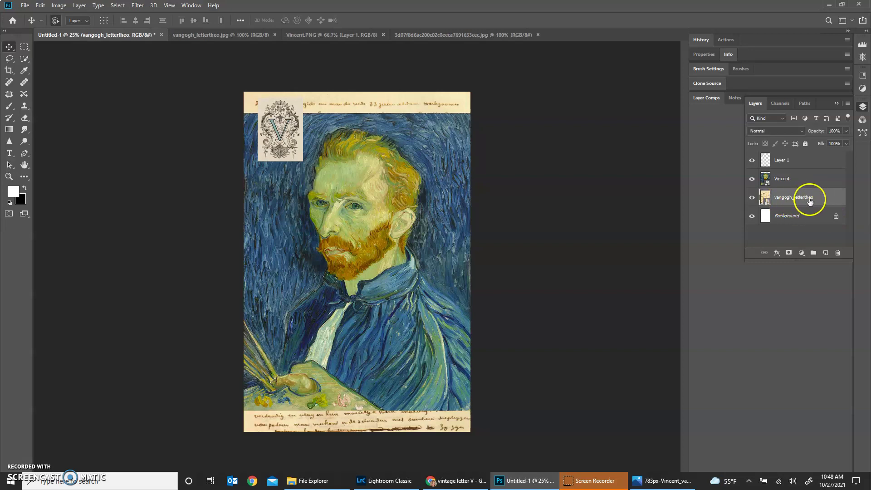
# Rename the ornate letter's layer, Layer 1, as V
pyautogui.click(789, 160)
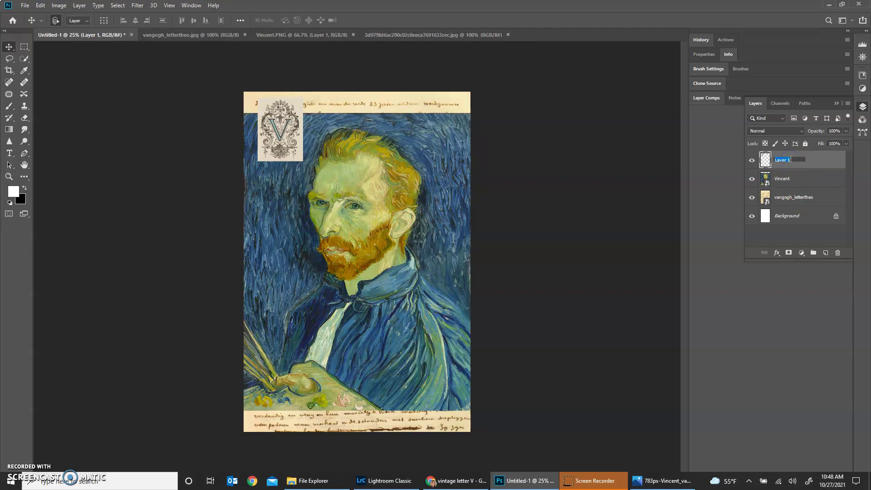
pyautogui.write('V')
pyautogui.click(596, 231)
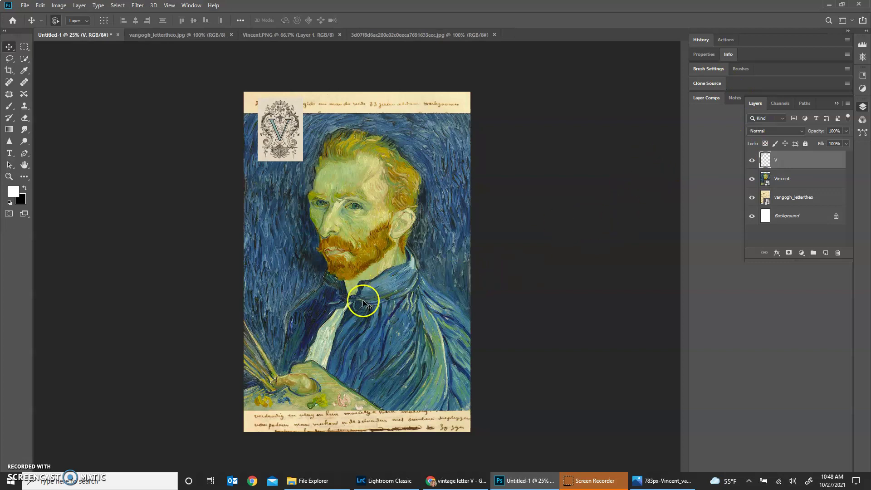
# Move the Vincent portrait down to the page's lower edge, hide the V layer and keep the Vincent layer selected
pyautogui.moveTo(363, 301); pyautogui.dragTo(364, 322)
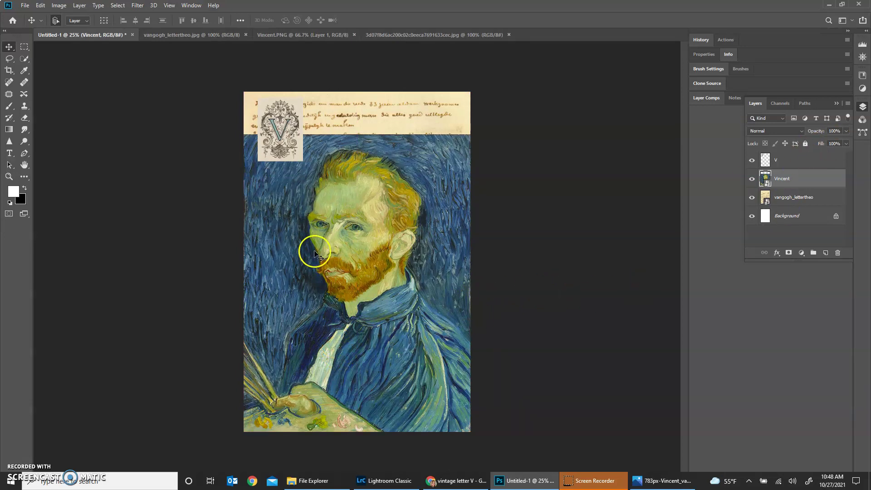
pyautogui.click(751, 161)
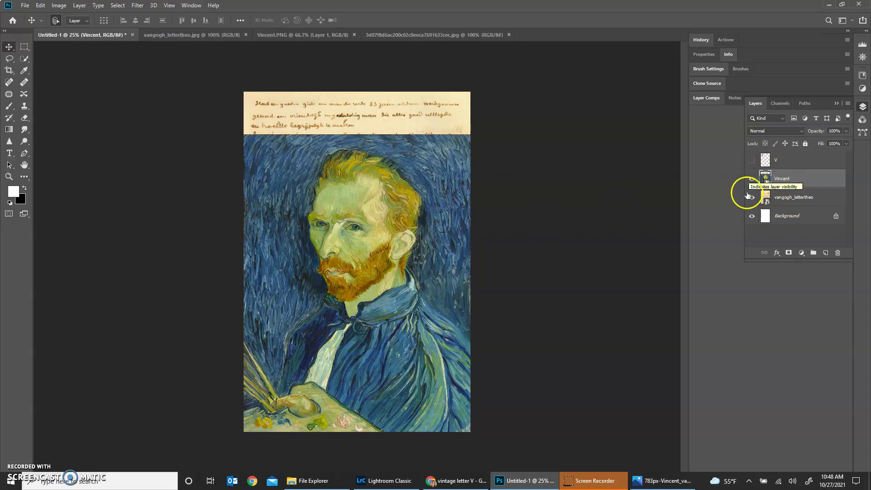
pyautogui.click(814, 181)
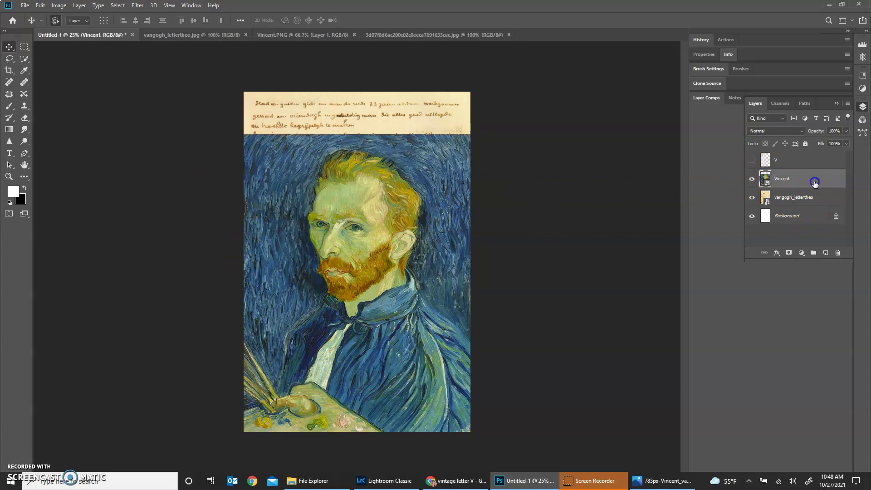
# Try the Quick Selection tool in subtract mode on the background beside the portrait's shoulder in Untitled-1
pyautogui.click(25, 58)
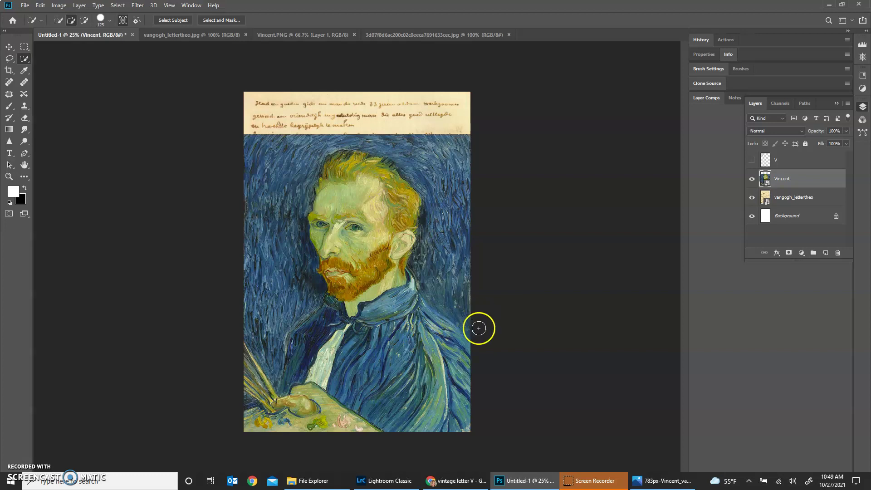
pyautogui.rightClick(23, 60)
pyautogui.click(85, 20)
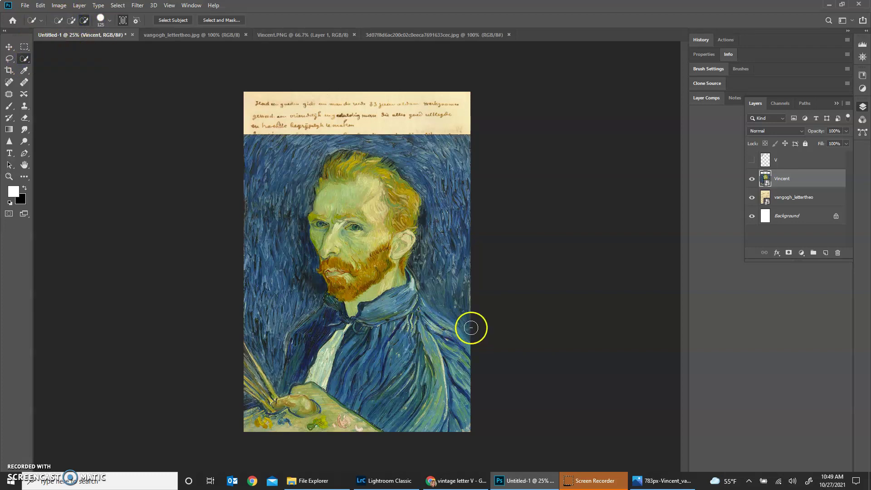
pyautogui.moveTo(449, 292)
pyautogui.mouseDown()
pyautogui.moveTo(428, 271)
pyautogui.moveTo(433, 285)
pyautogui.moveTo(431, 257)
pyautogui.mouseUp()
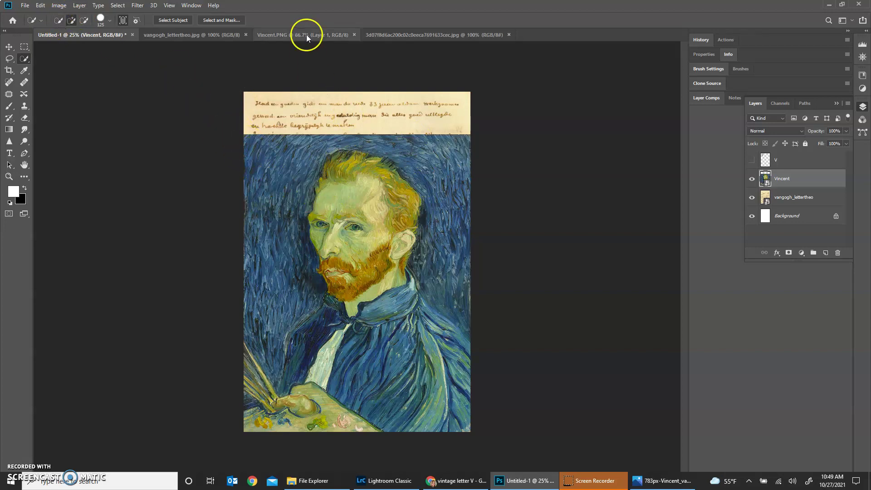
# In Vincent.PNG, select Van Gogh's head and coat with the Quick Selection tool, out to the image's right edge
pyautogui.click(176, 36)
pyautogui.click(293, 36)
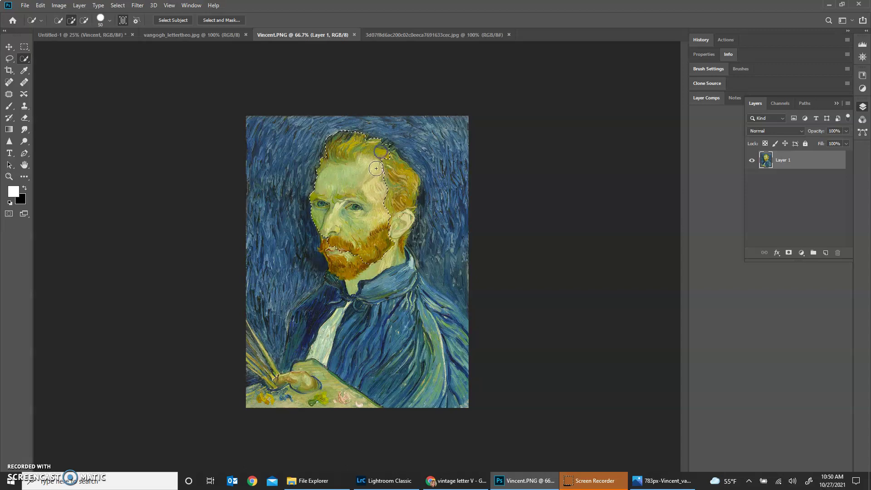
pyautogui.moveTo(394, 233)
pyautogui.mouseDown()
pyautogui.moveTo(391, 273)
pyautogui.moveTo(353, 278)
pyautogui.moveTo(336, 314)
pyautogui.moveTo(339, 280)
pyautogui.moveTo(306, 317)
pyautogui.moveTo(301, 377)
pyautogui.moveTo(299, 364)
pyautogui.moveTo(356, 363)
pyautogui.moveTo(388, 395)
pyautogui.moveTo(455, 413)
pyautogui.moveTo(409, 272)
pyautogui.moveTo(408, 285)
pyautogui.moveTo(426, 307)
pyautogui.moveTo(465, 340)
pyautogui.mouseUp()
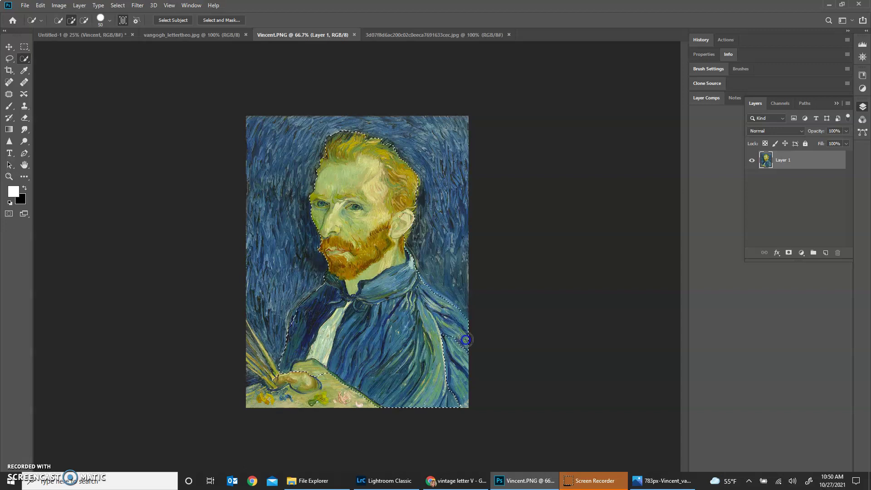
pyautogui.click(449, 302)
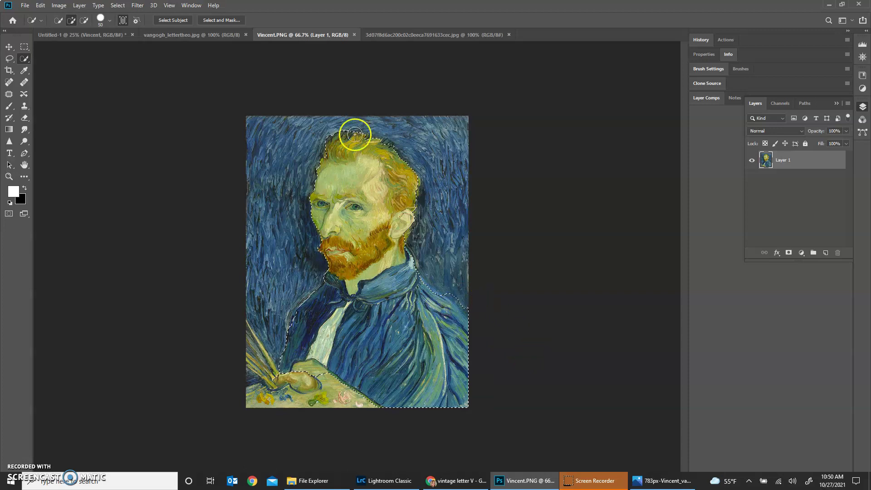
# Subtract the stray background above the right shoulder and beside the beard from the selection
pyautogui.click(84, 20)
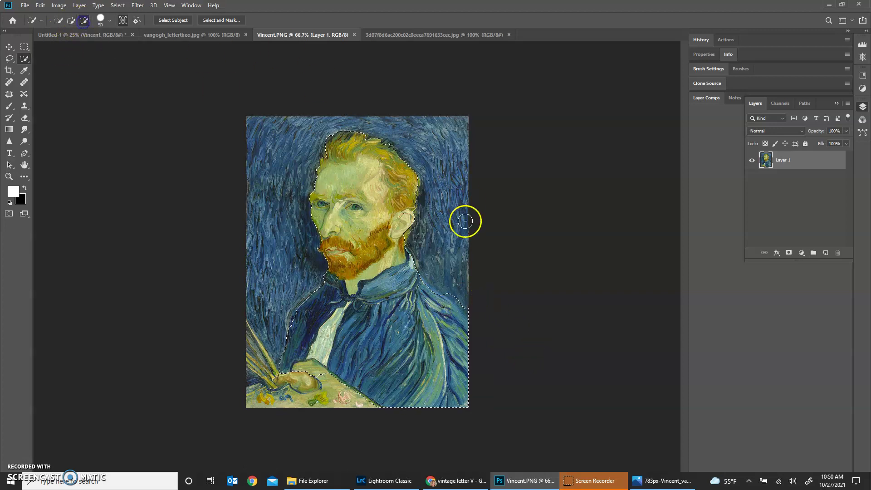
pyautogui.click(460, 296)
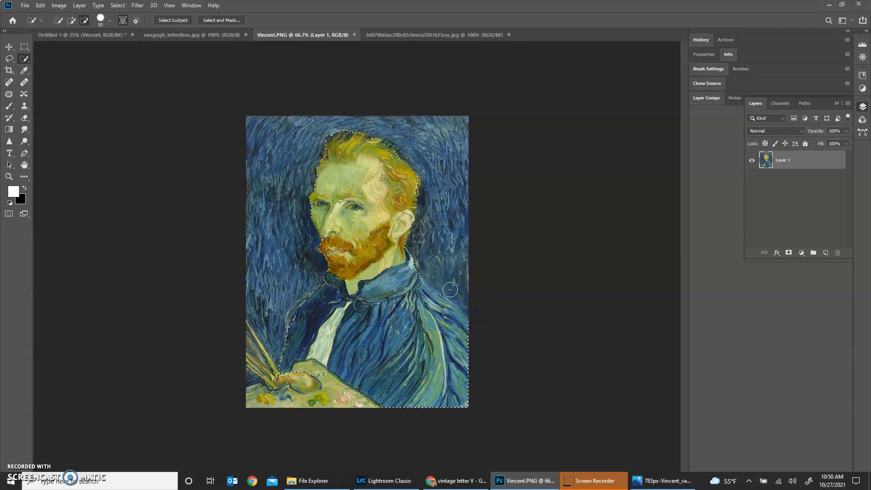
pyautogui.click(333, 265)
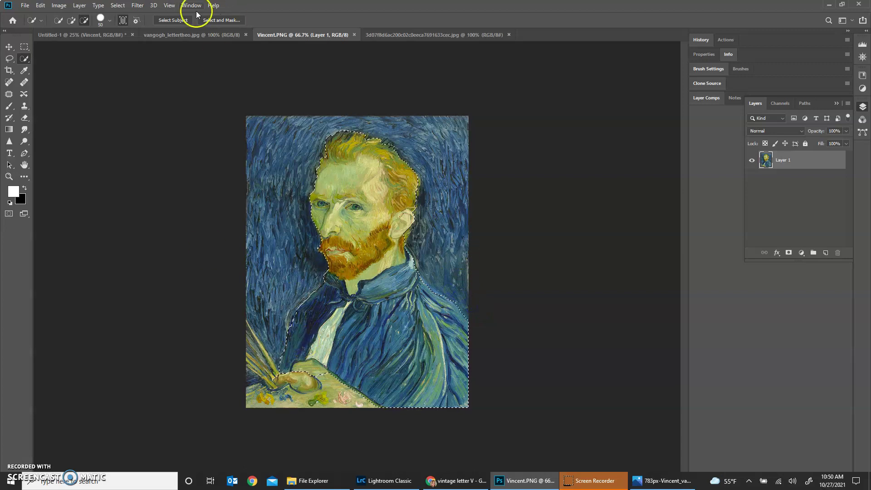
# Add the palette, hand and paintbrushes in the lower-left corner to the selection
pyautogui.click(71, 20)
pyautogui.click(317, 344)
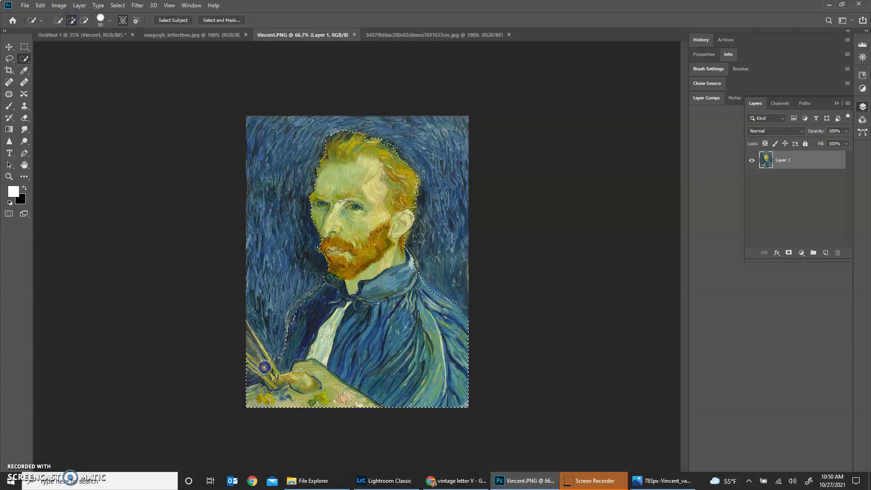
pyautogui.moveTo(260, 359)
pyautogui.mouseDown()
pyautogui.moveTo(243, 330)
pyautogui.moveTo(254, 345)
pyautogui.mouseUp()
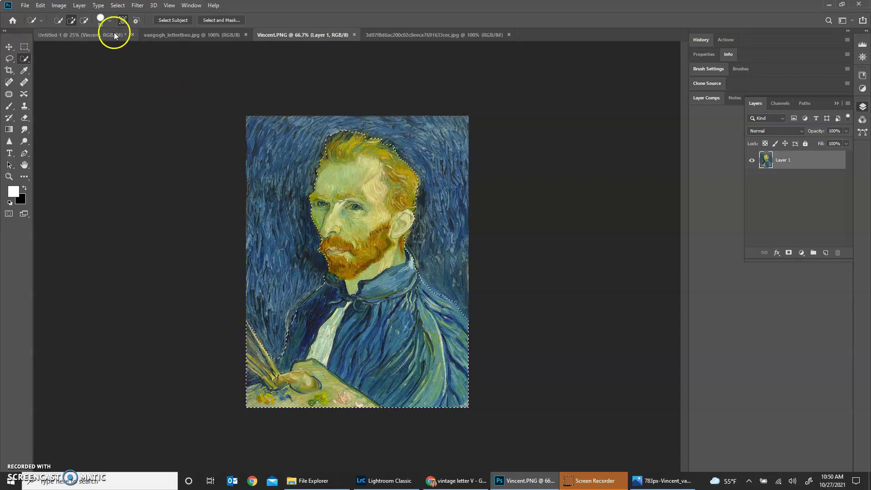